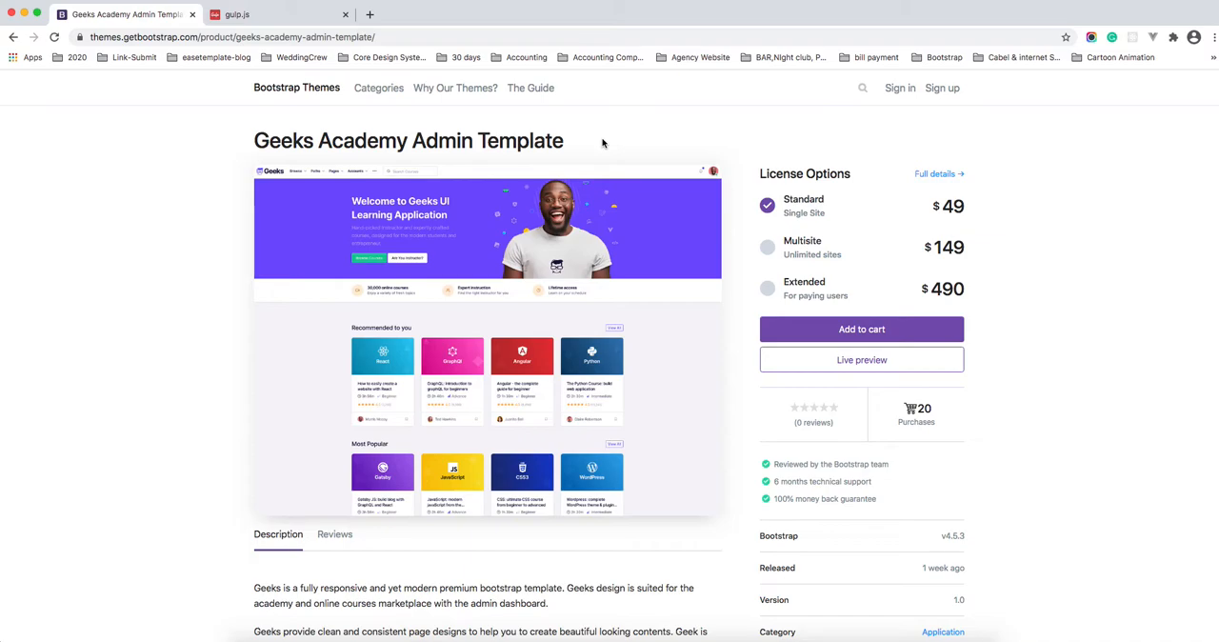
left_click(238, 14)
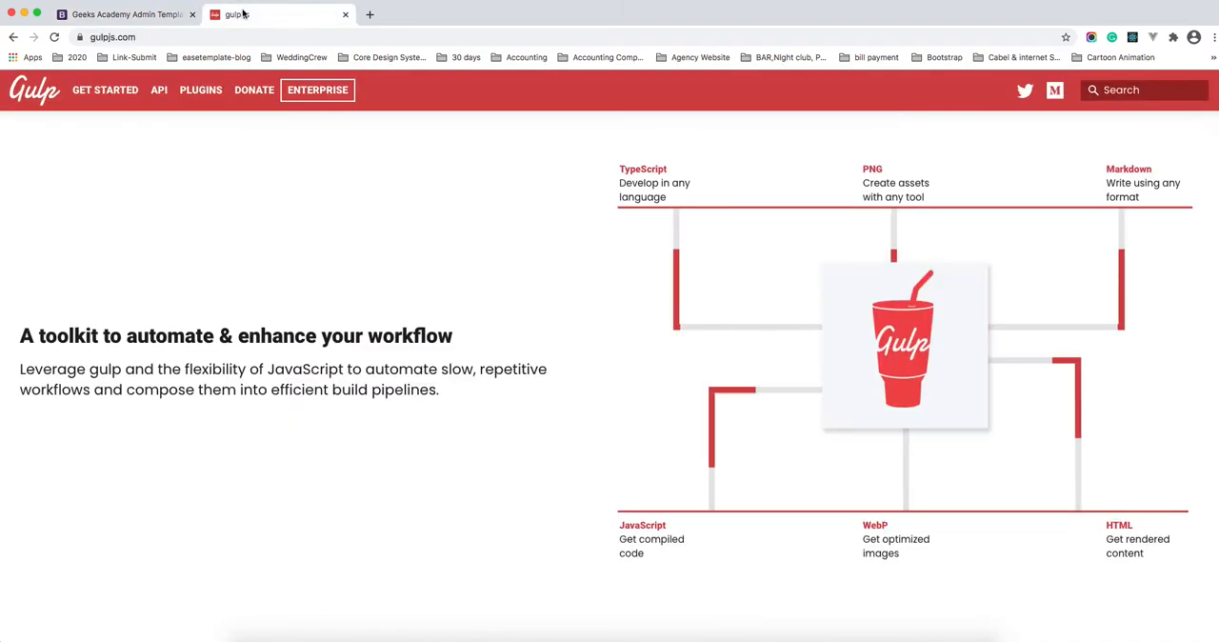
left_click(128, 14)
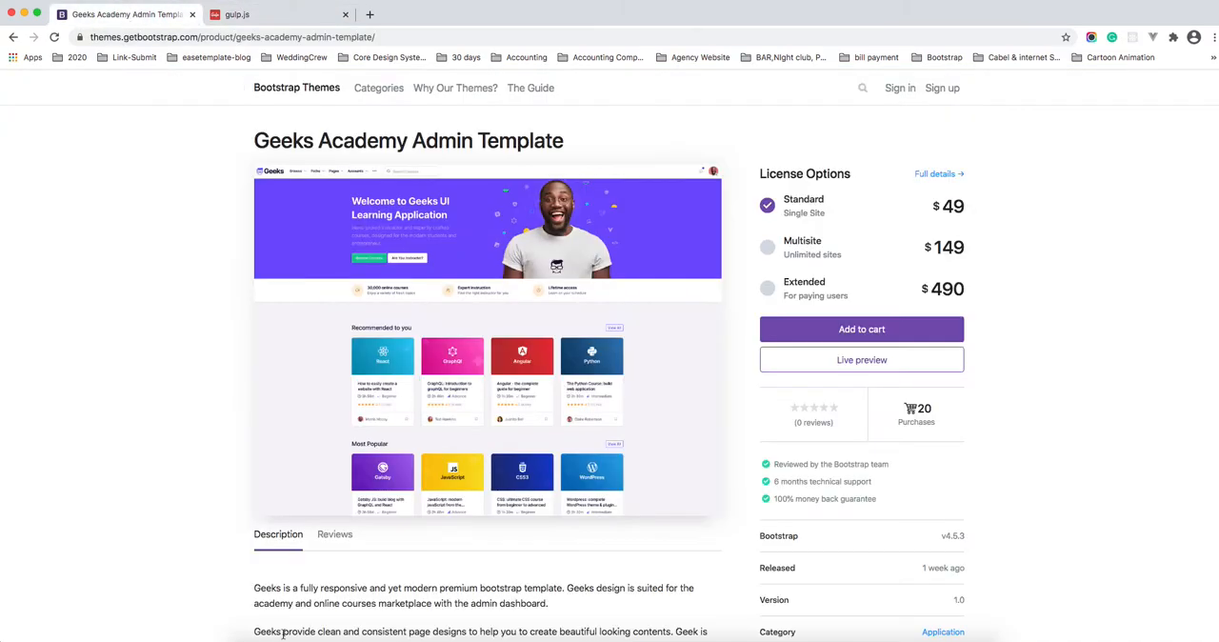
Step: Switch to Finder and extract geeks-1.0.0.zip in the theme_released folder
left_click(251, 630)
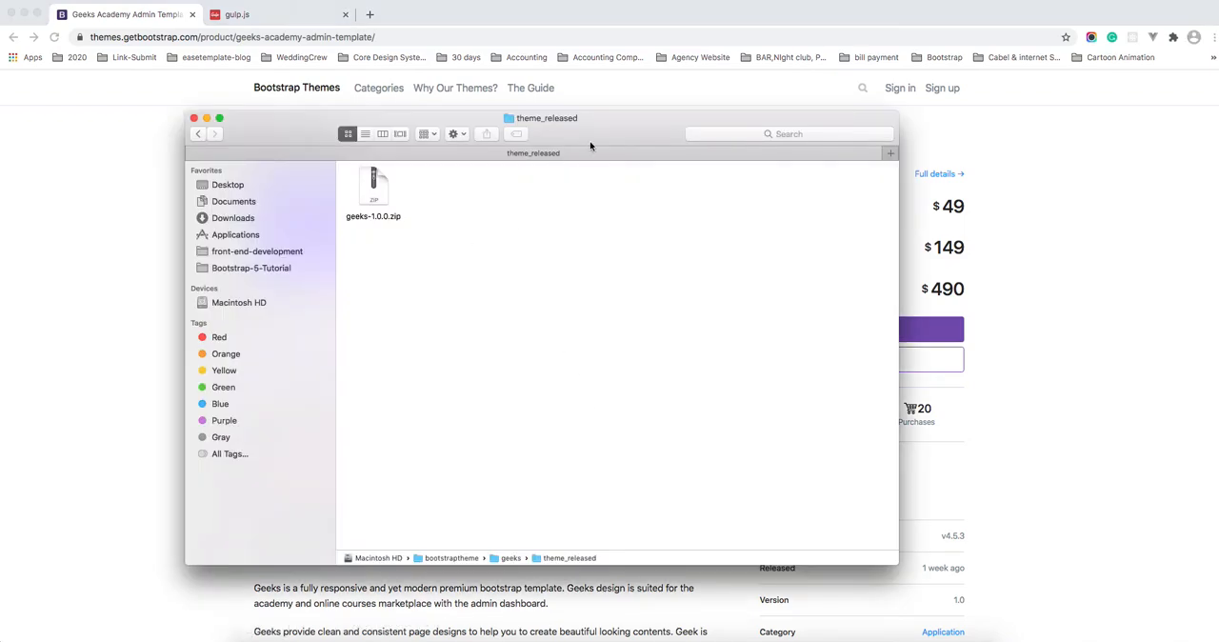
left_click_drag(584, 150, 544, 149)
left_click(339, 188)
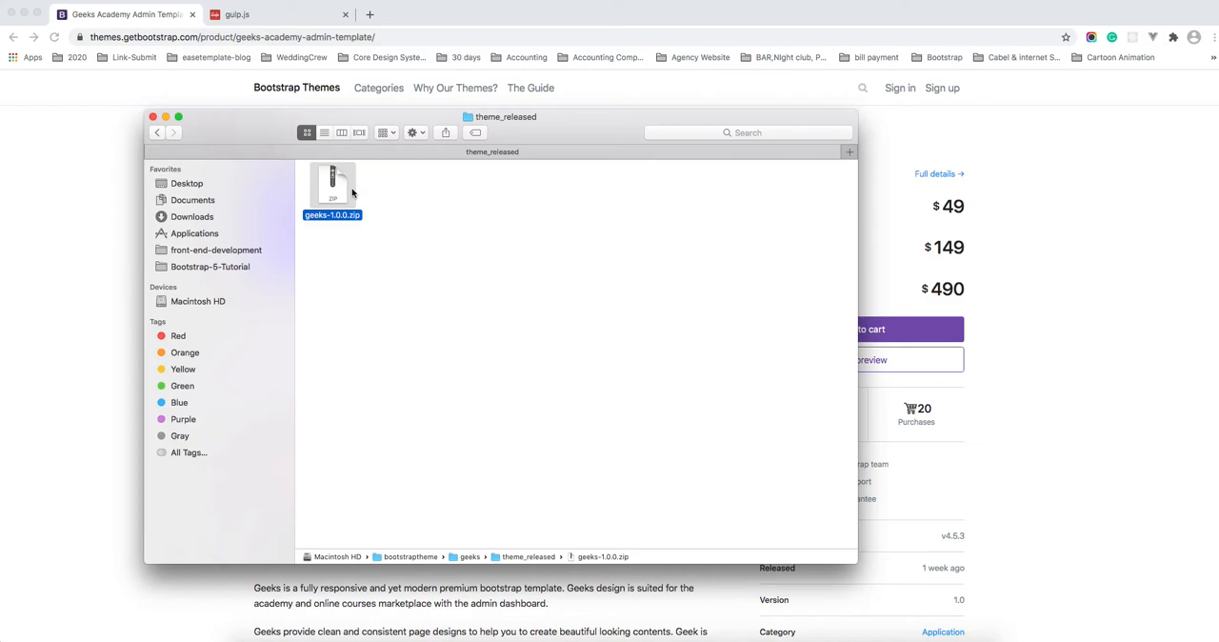
double_click(351, 191)
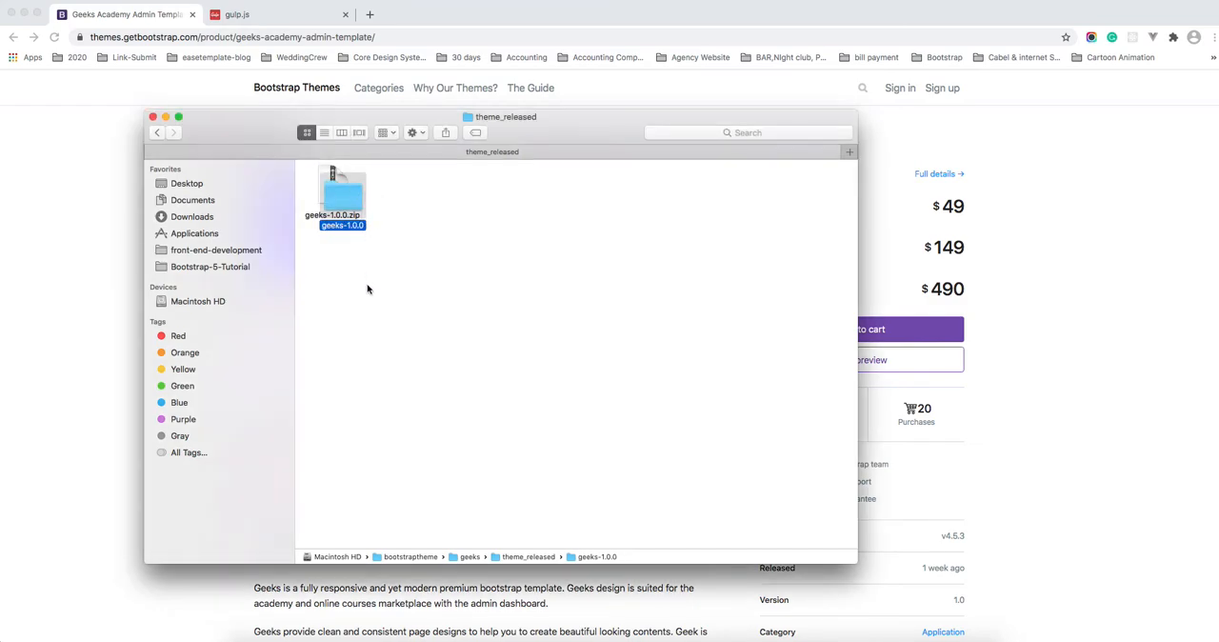
Step: Open the extracted geeks-1.0.0 folder as a project in Visual Studio Code
left_click(910, 638)
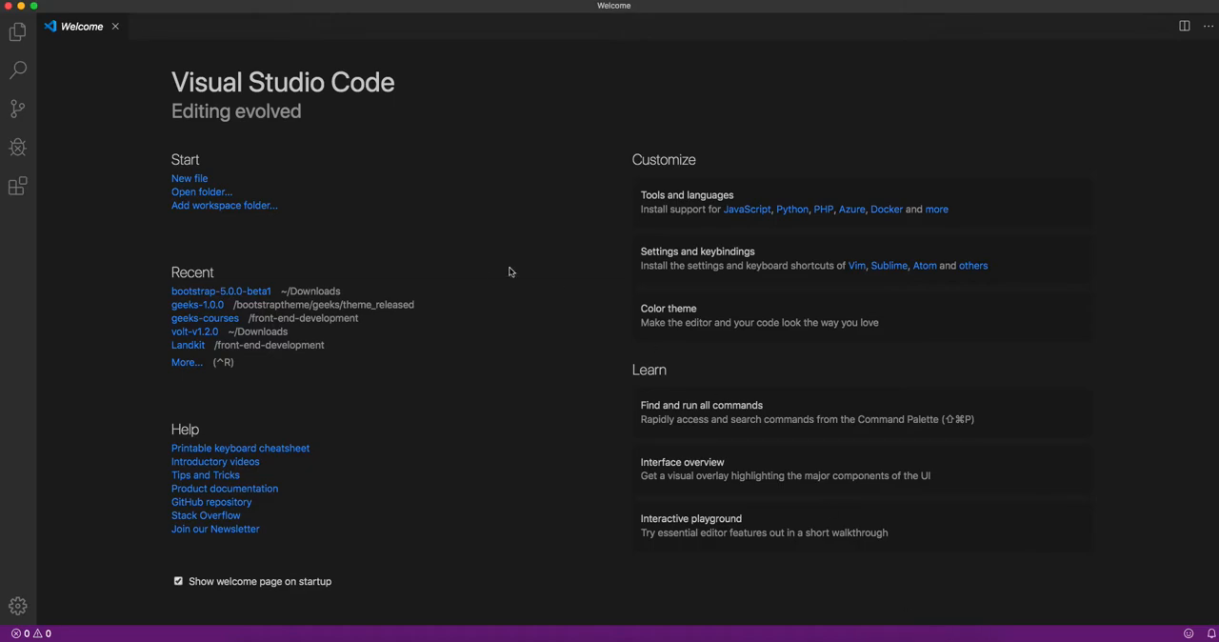
key("super+Tab")
left_click_drag(364, 199, 424, 193)
key("super+Tab")
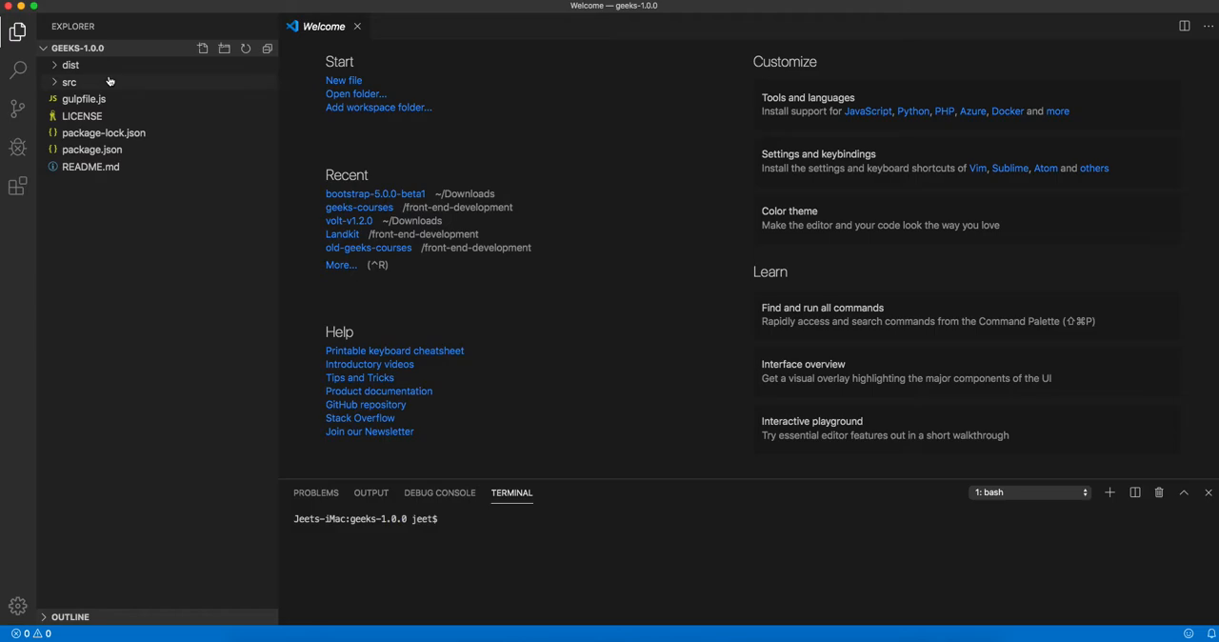
Step: Examine the contents of the dist folder and its index.html, and collapse the folder again
left_click(56, 66)
left_click(56, 66)
left_click(55, 66)
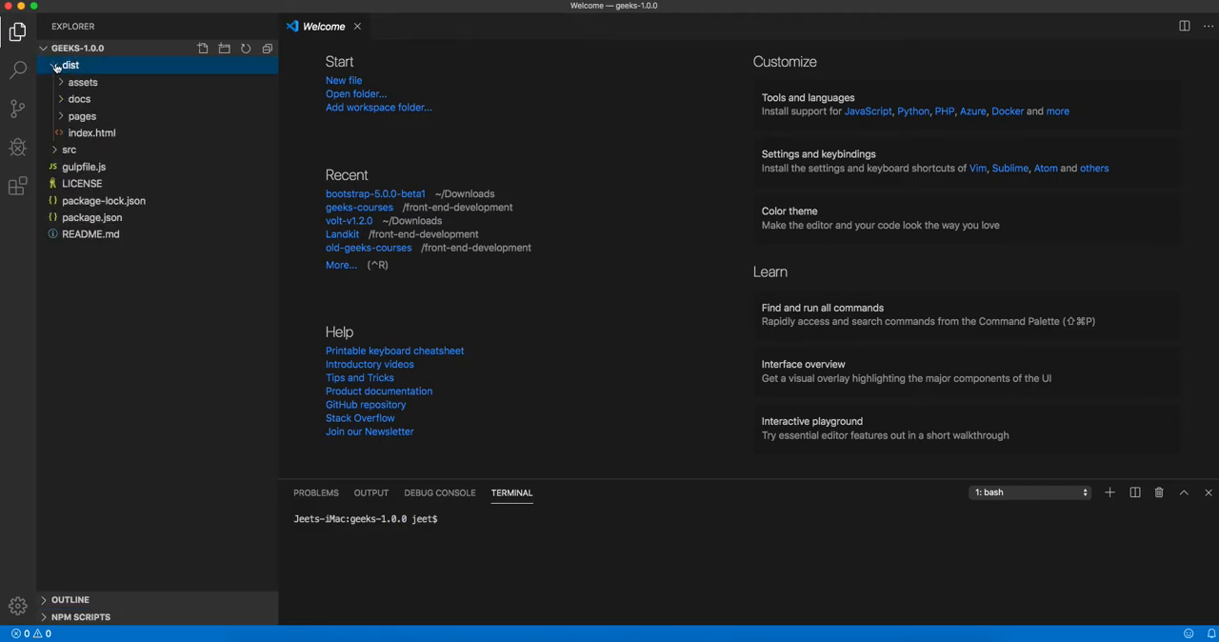
left_click(78, 138)
left_click(608, 234)
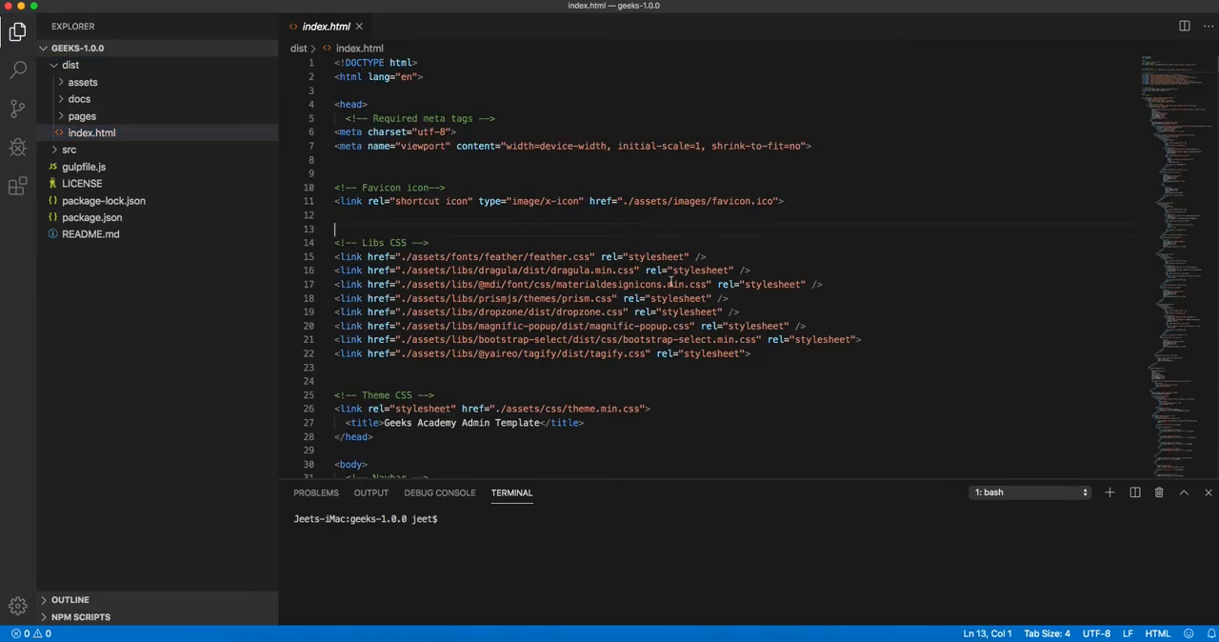
scroll(670, 284, "down", 10)
scroll(642, 267, "up", 10)
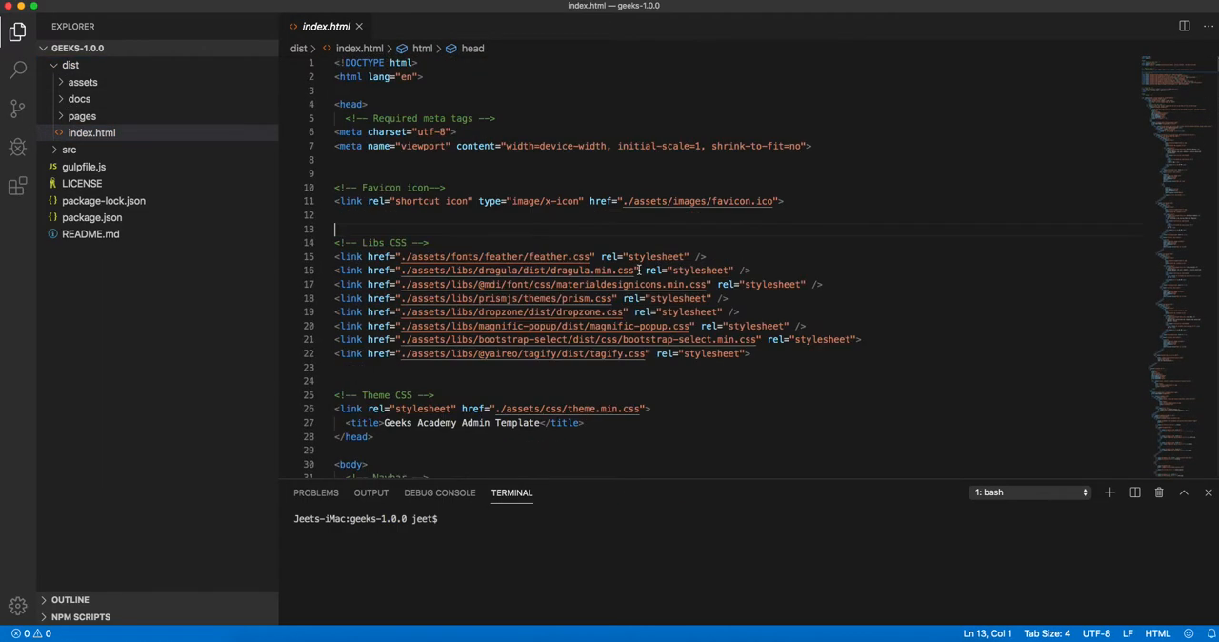
left_click(82, 66)
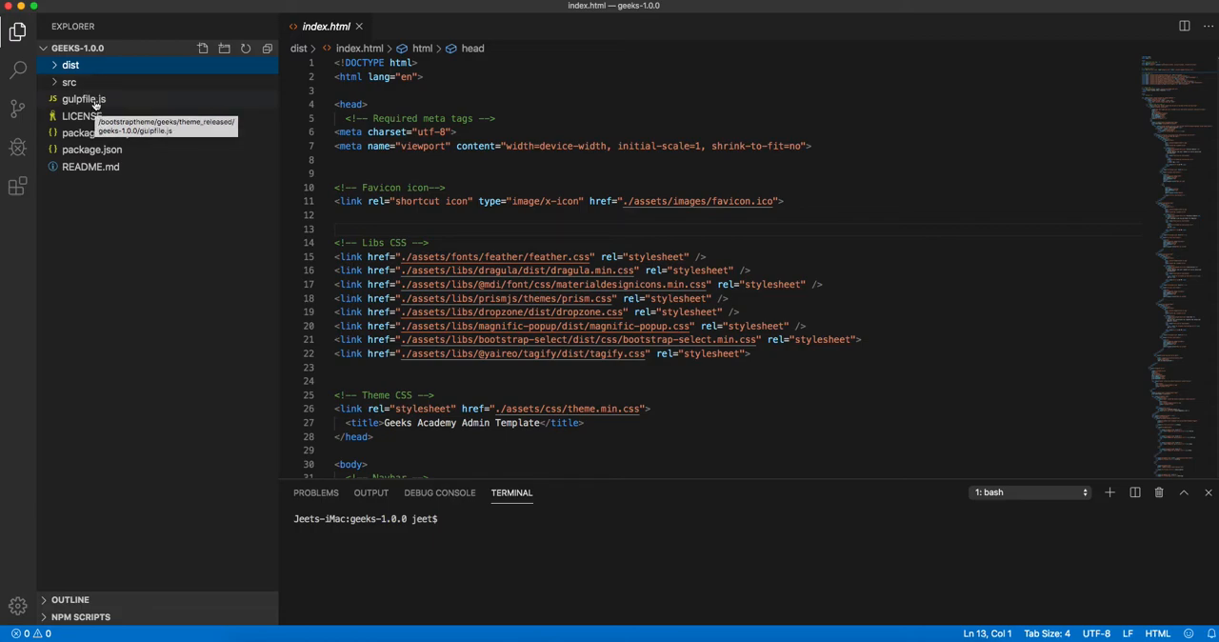
Step: Open gulpfile.js and start a new terminal session in the geeks-1.0.0 project folder
left_click(94, 101)
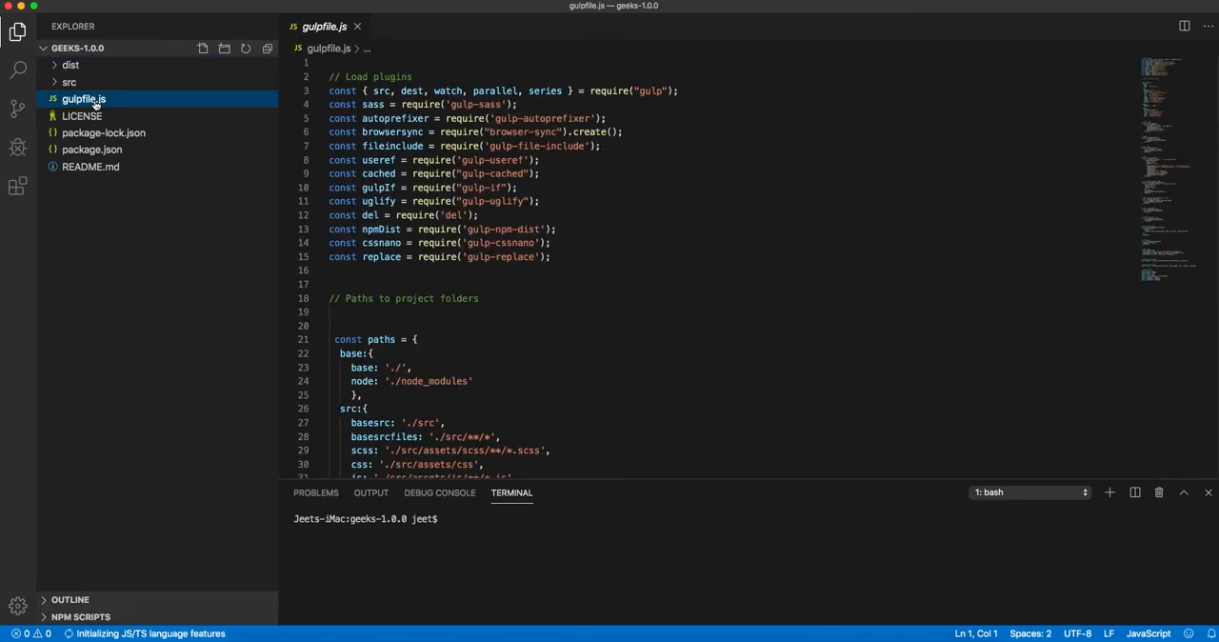
left_click(294, 0)
left_click(294, 7)
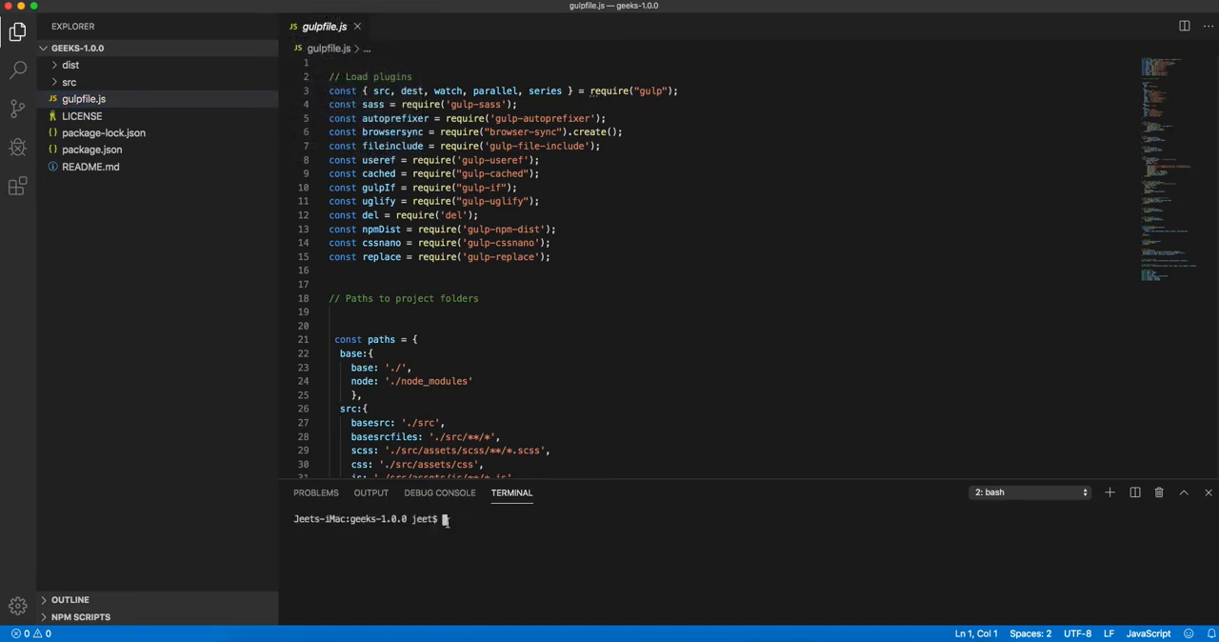
left_click_drag(350, 520, 407, 520)
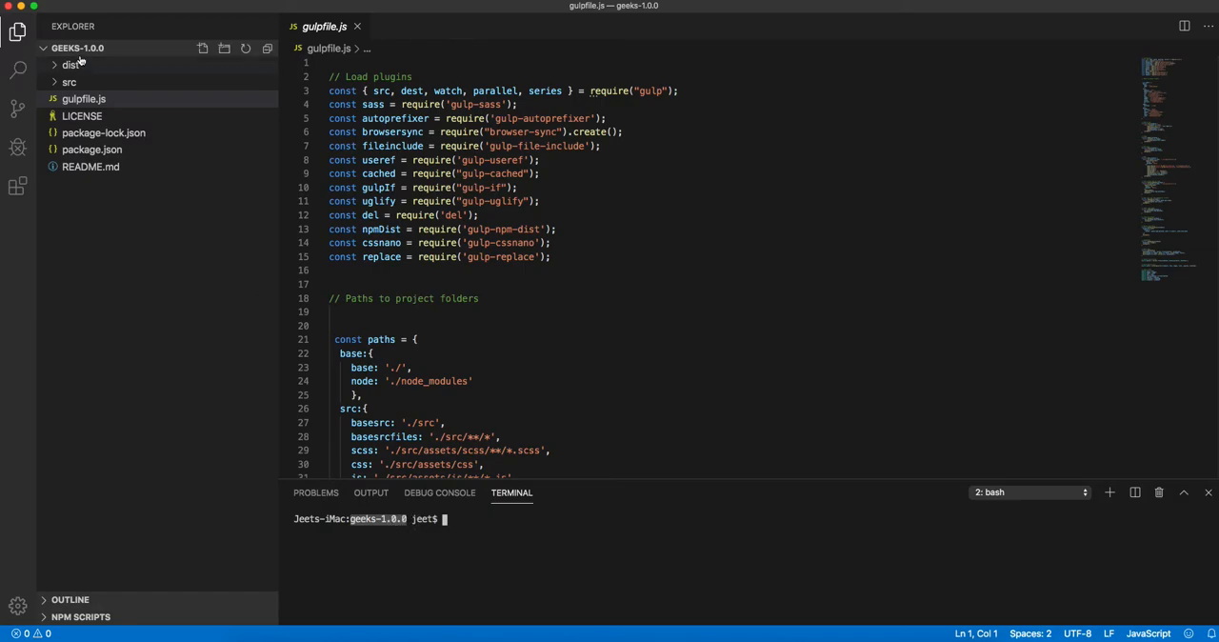
left_click(466, 521)
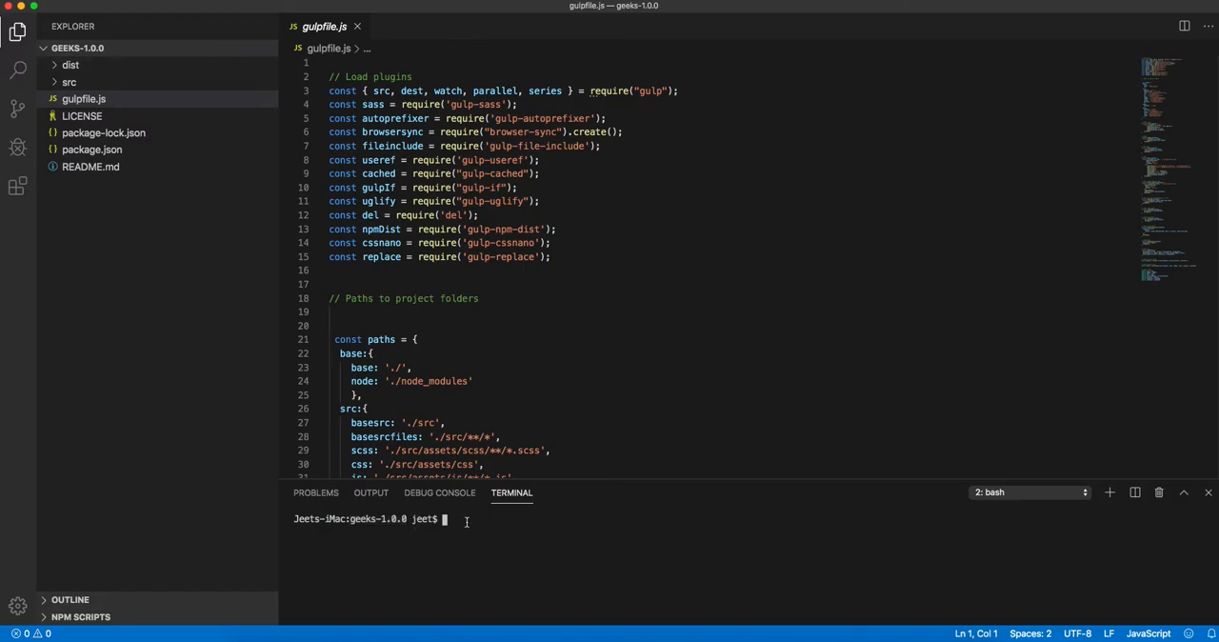
Step: Try to run the gulp command in the project's terminal
type("gulp")
key("Return")
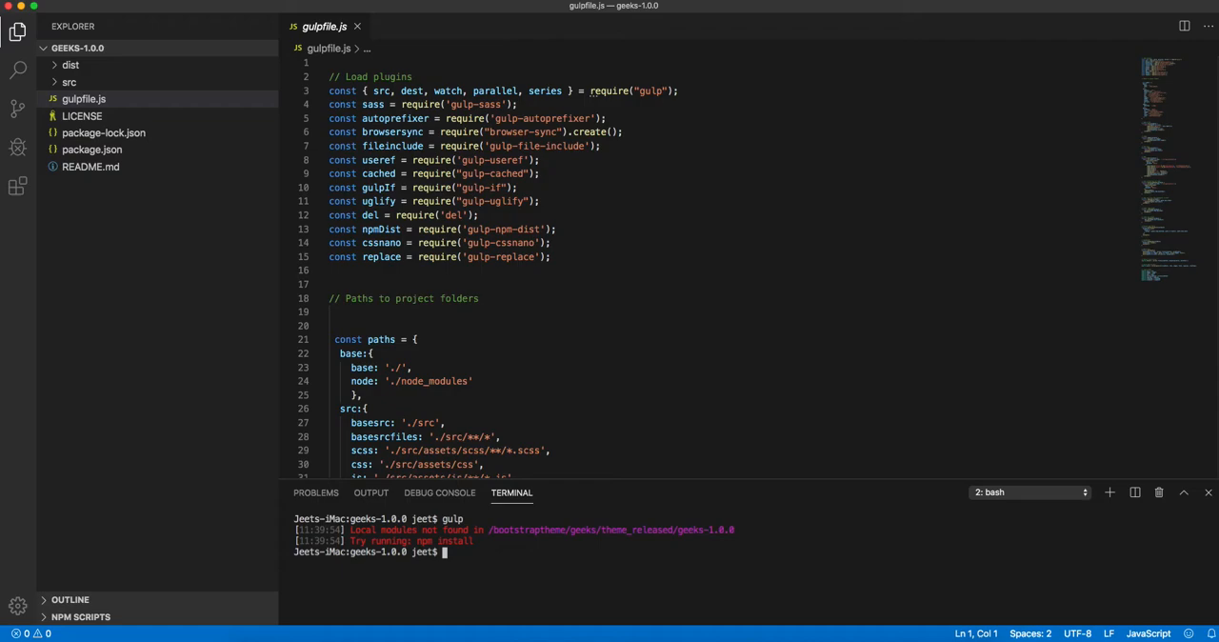
Step: Install the project's dependencies from the terminal with npm install
type("npm install")
key("Return")
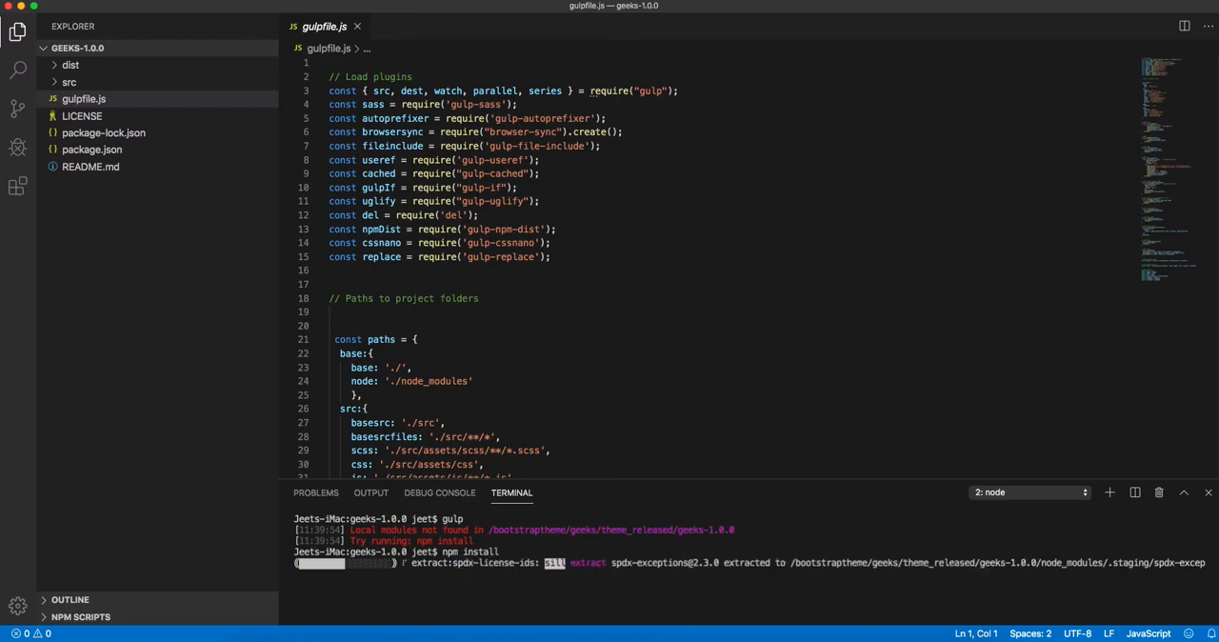
Step: Examine gulpfile.js from its paths and SCSS task through to the default task, and return to its beginning
left_click(572, 339)
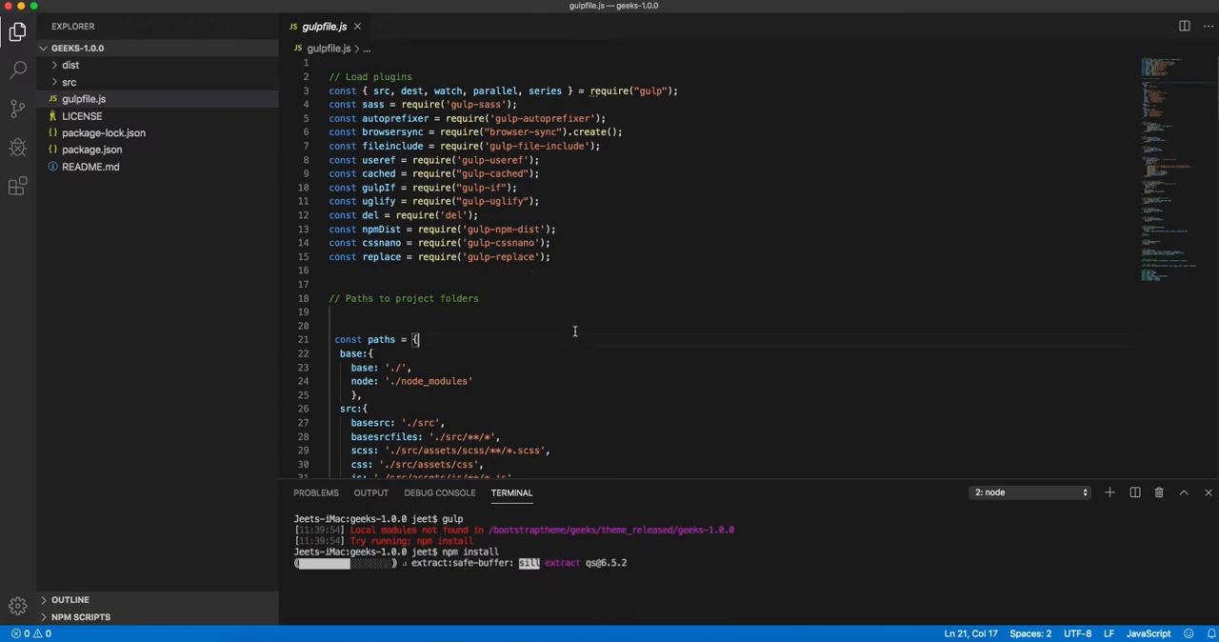
scroll(583, 324, "down", 4)
scroll(586, 321, "down", 13)
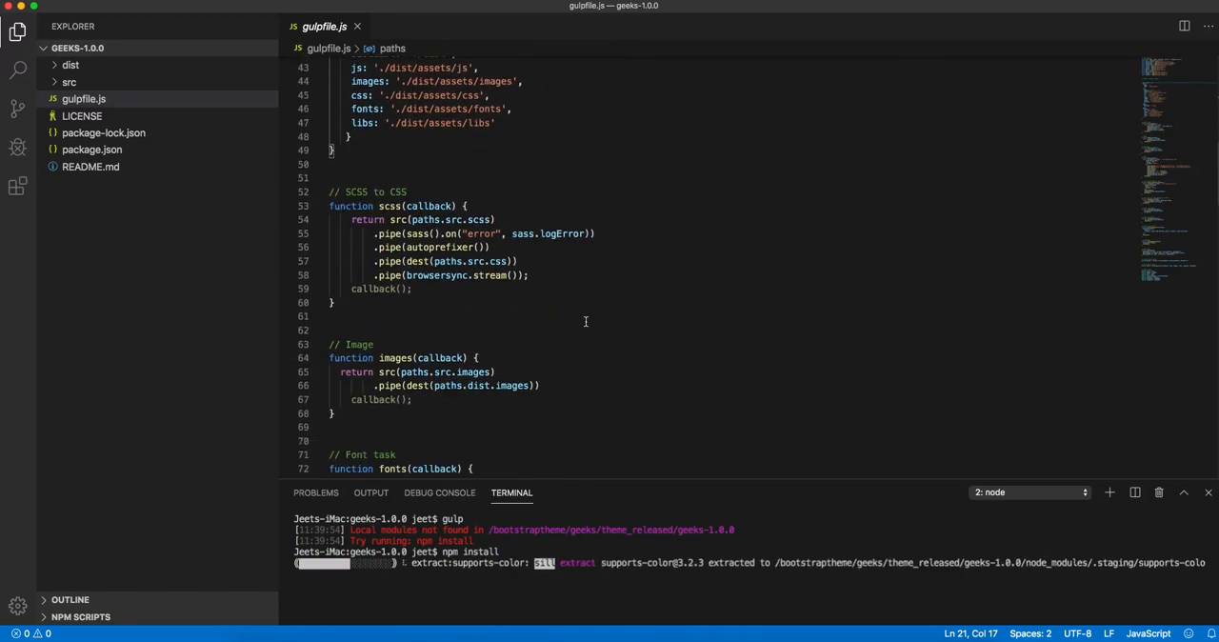
scroll(585, 321, "down", 6)
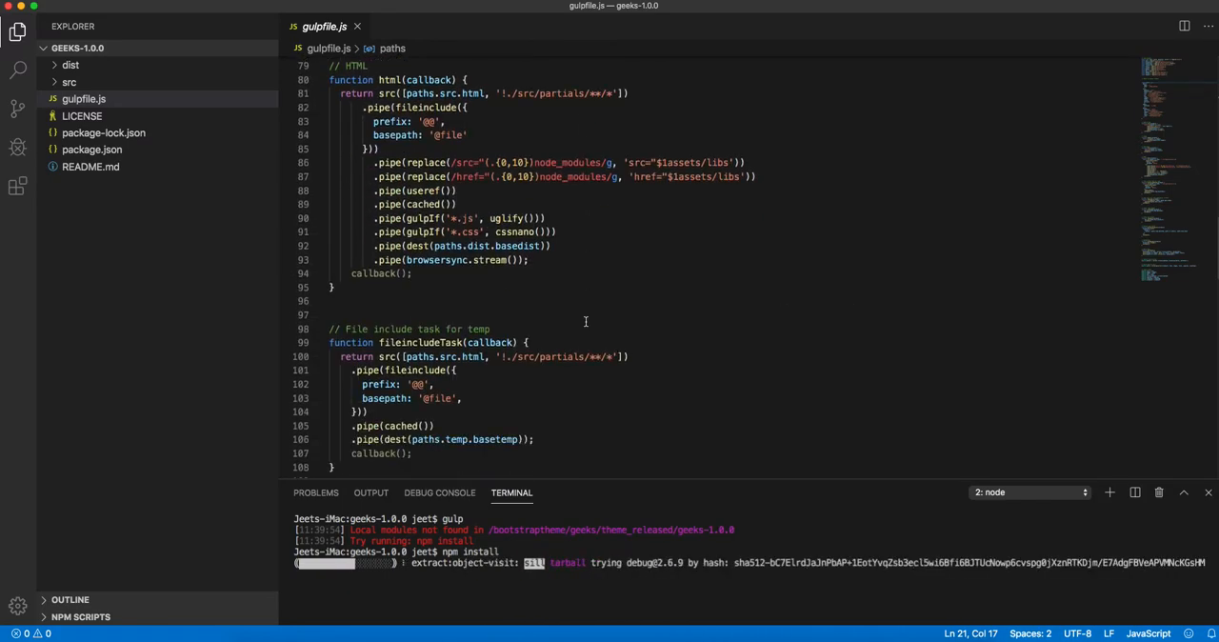
scroll(587, 323, "down", 19)
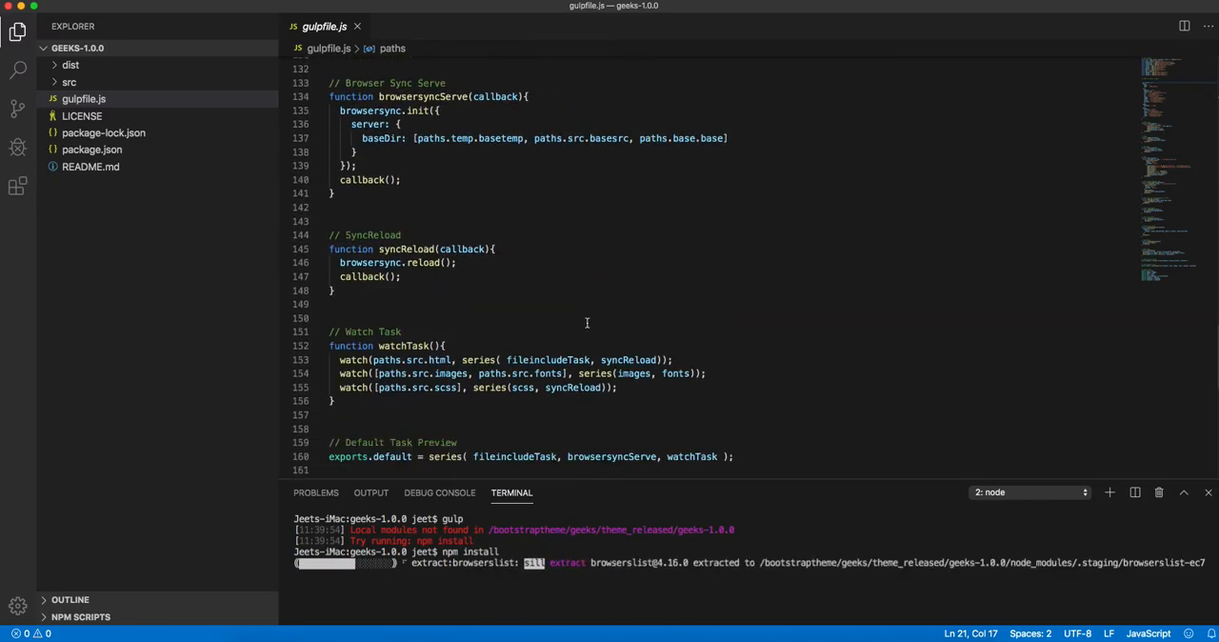
scroll(586, 323, "down", 3)
scroll(587, 323, "up", 20)
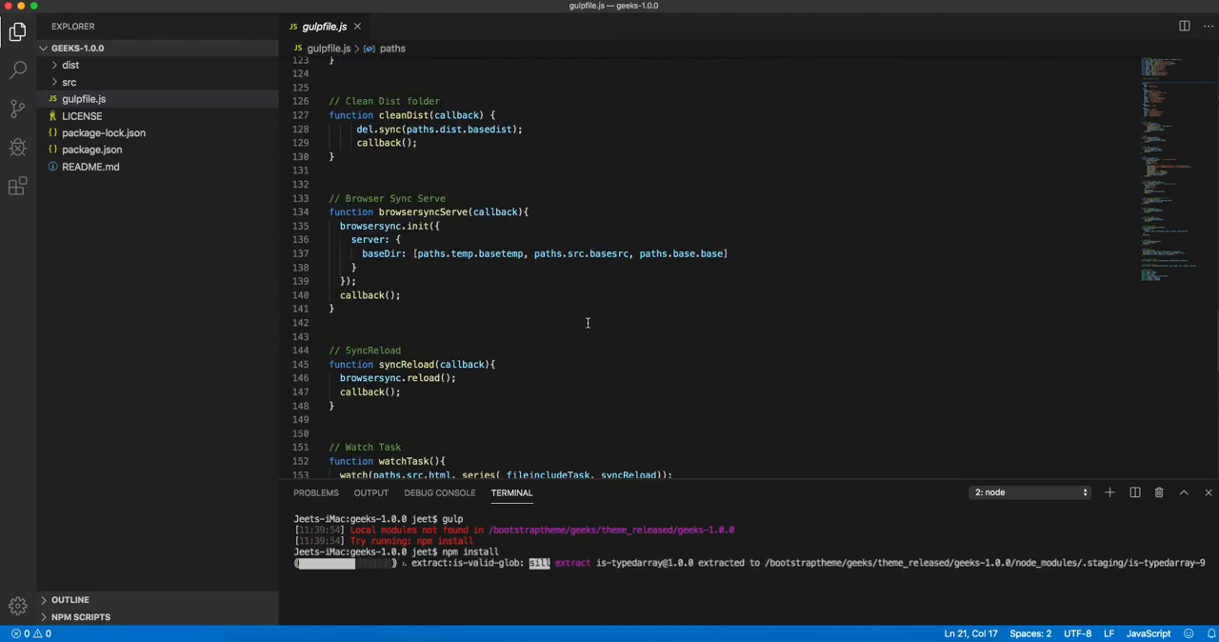
scroll(579, 320, "up", 8)
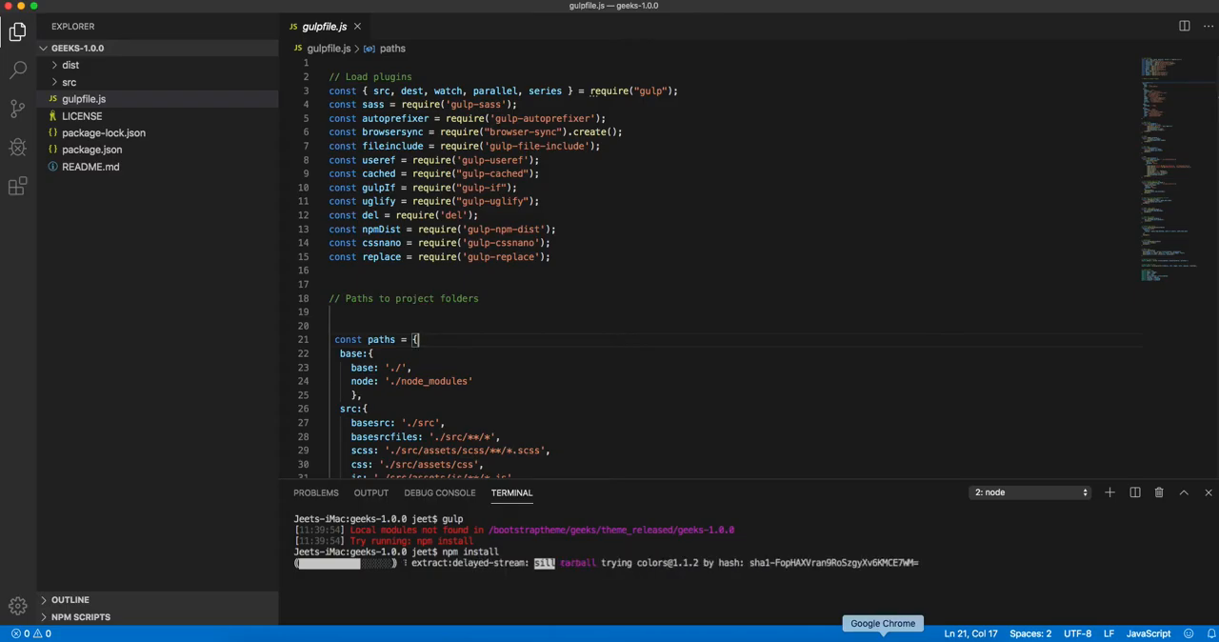
Step: Switch to Chrome and read the Gulp Quick Start guide's version checks and gulp installation commands
left_click(883, 639)
left_click(241, 19)
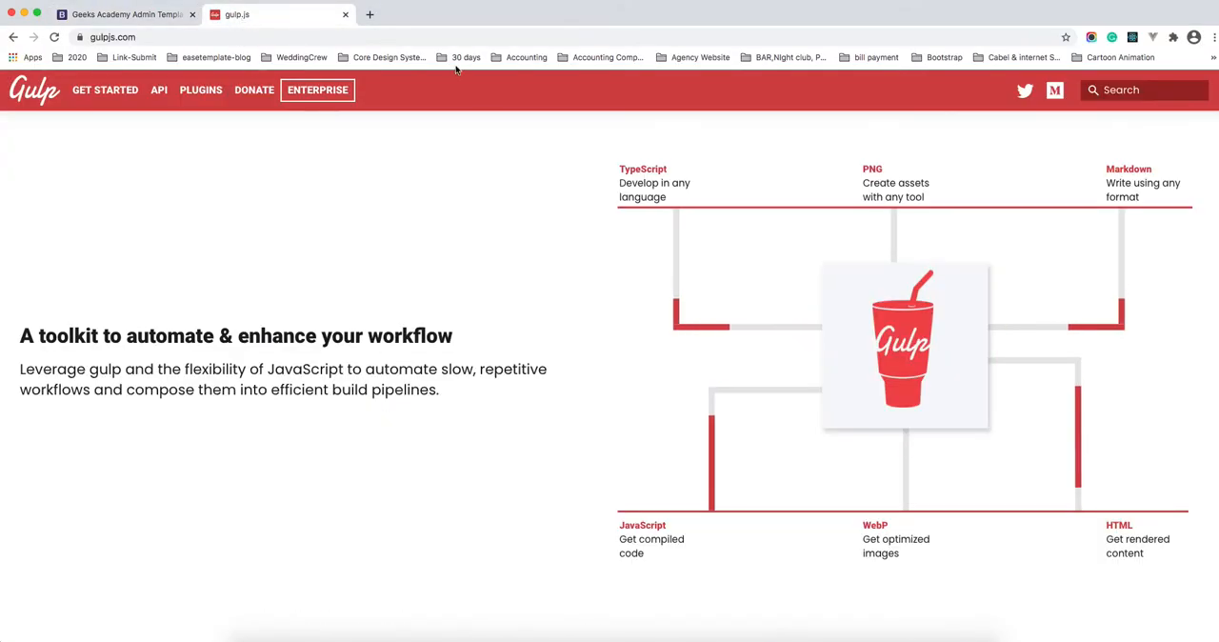
left_click(107, 90)
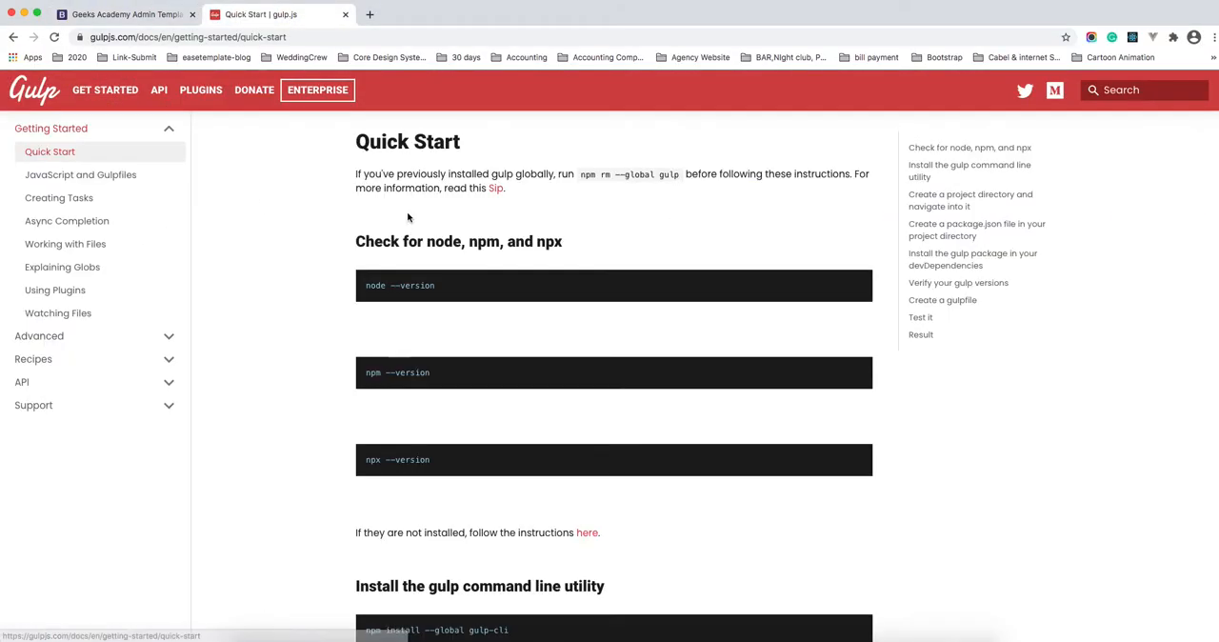
scroll(787, 334, "down", 1)
scroll(786, 334, "down", 5)
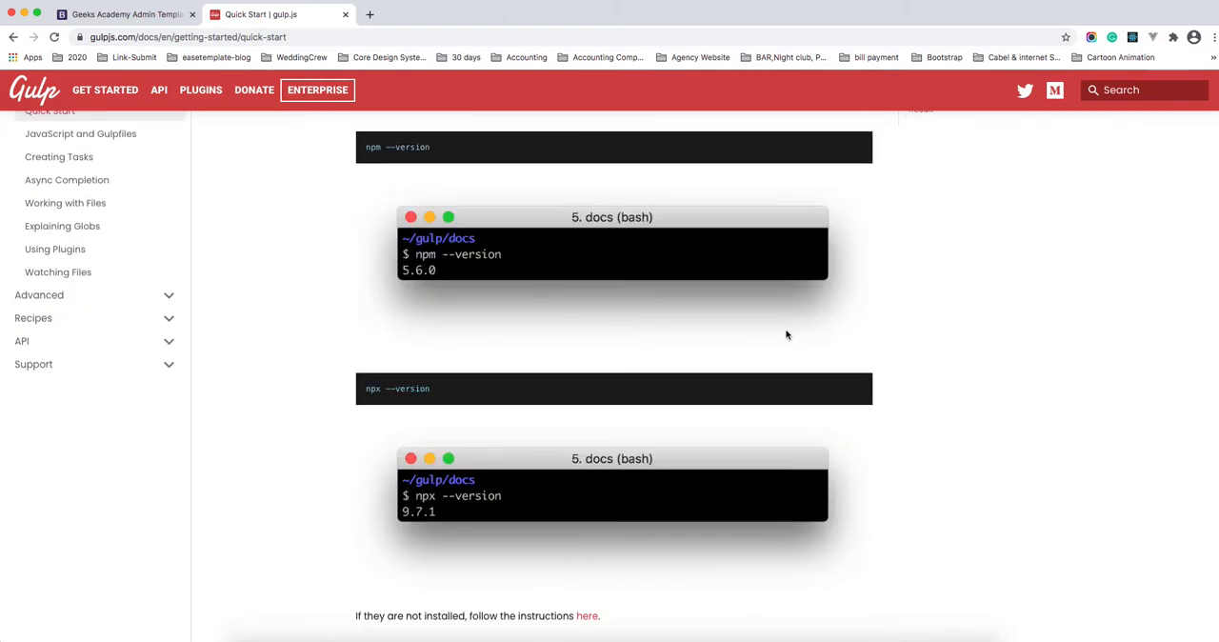
scroll(669, 357, "down", 1)
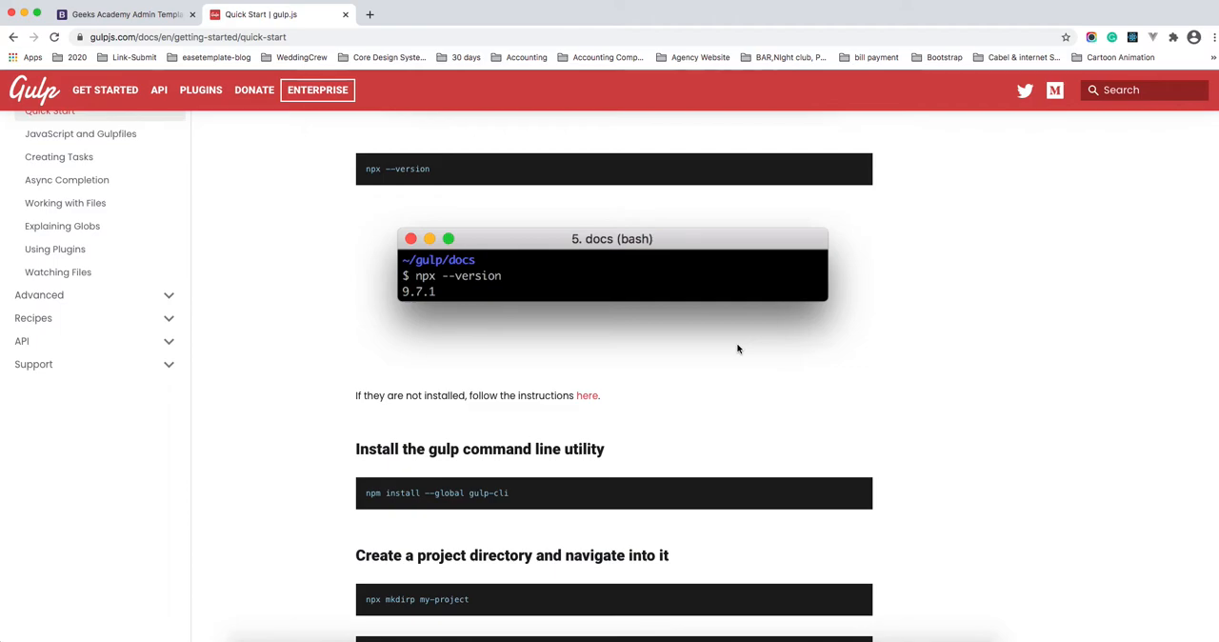
scroll(743, 341, "down", 3)
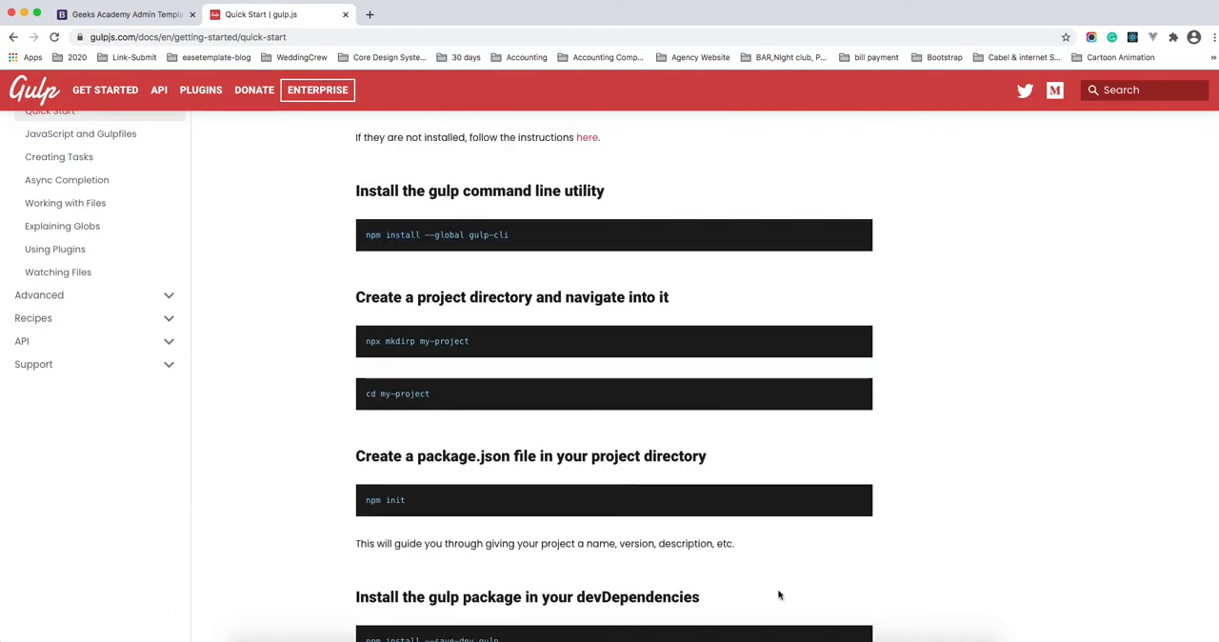
scroll(548, 289, "down", 1)
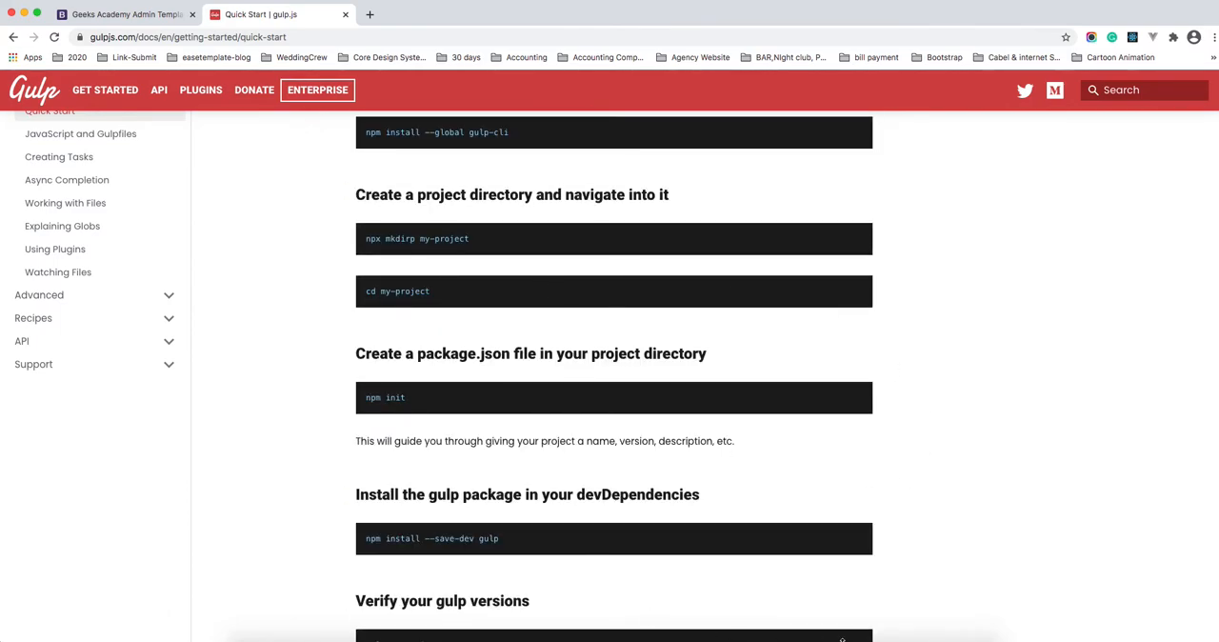
Step: Return to Visual Studio Code and review the path definitions and the image, font, HTML and file include tasks in gulpfile.js
left_click(910, 638)
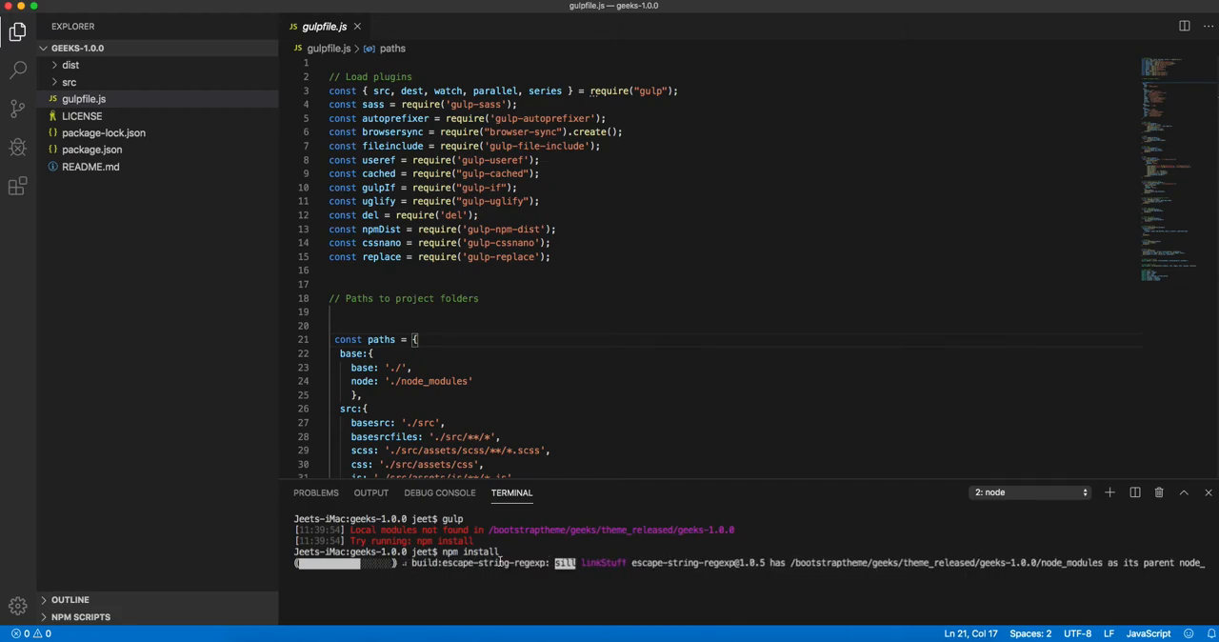
scroll(530, 336, "down", 9)
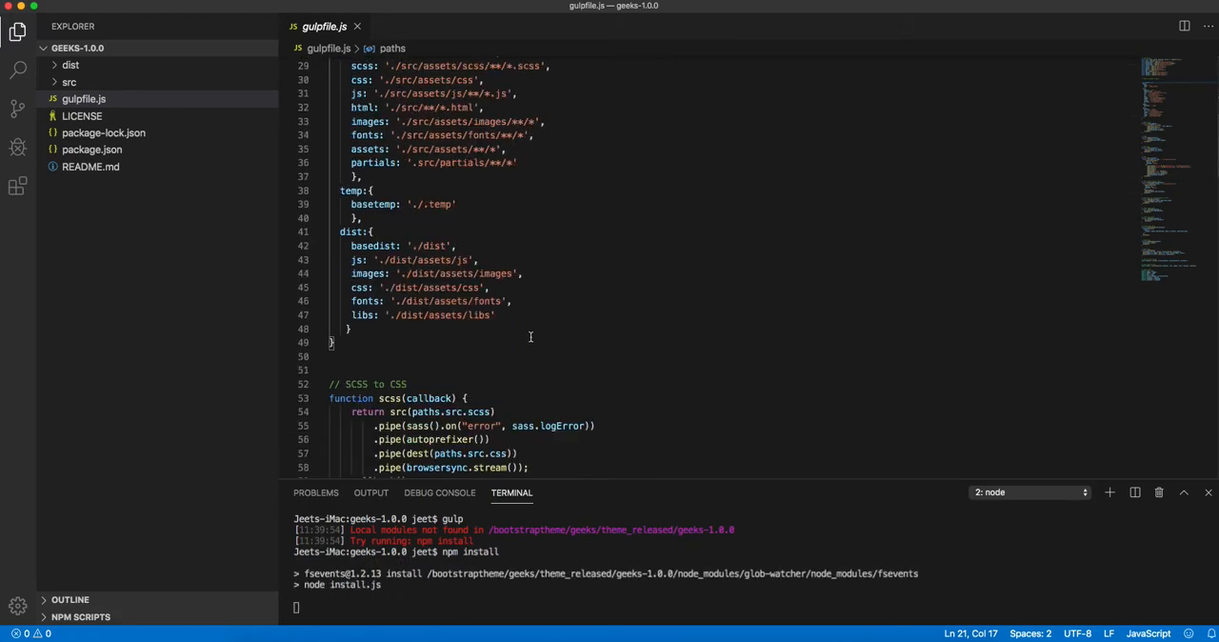
scroll(530, 336, "down", 6)
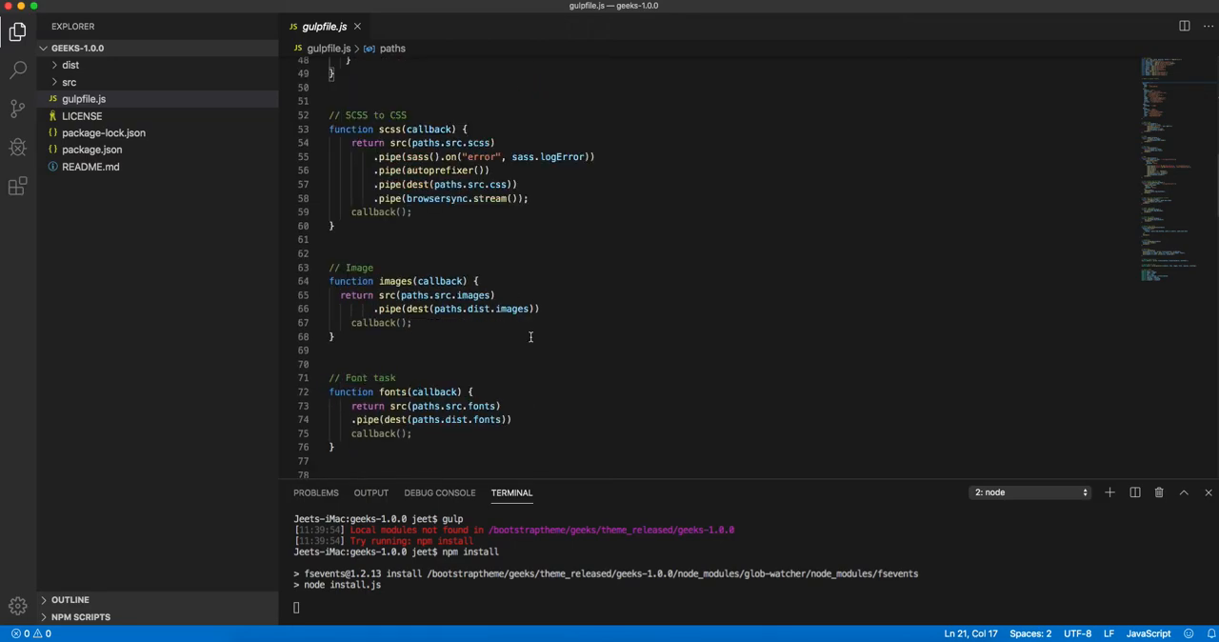
scroll(530, 336, "down", 5)
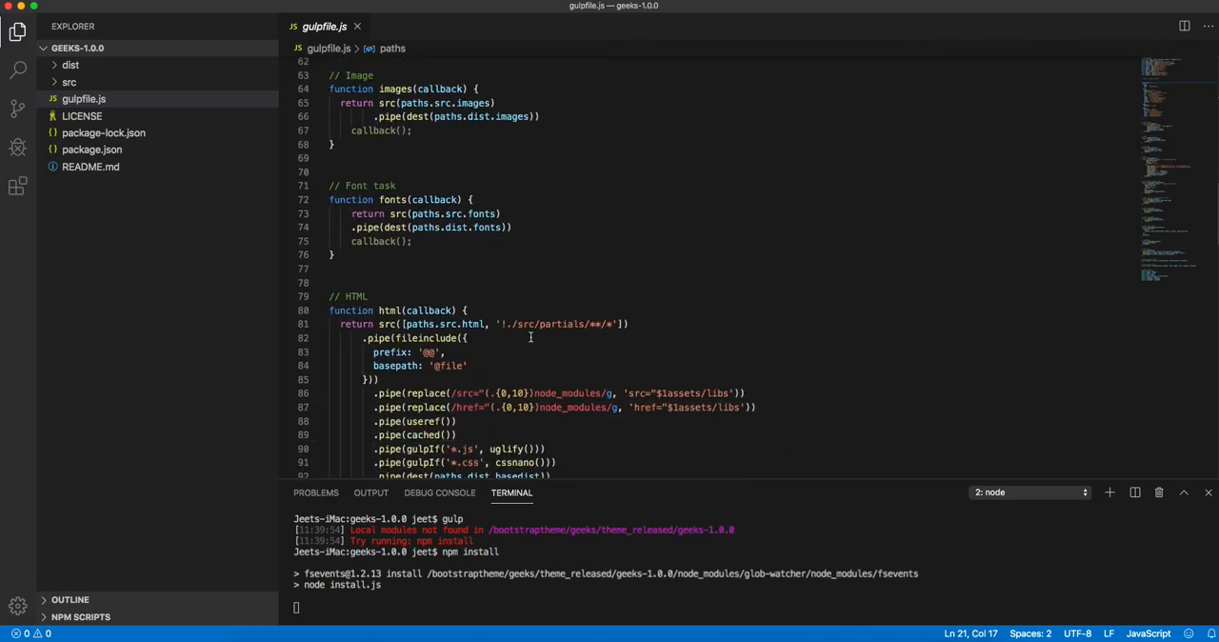
scroll(531, 337, "down", 9)
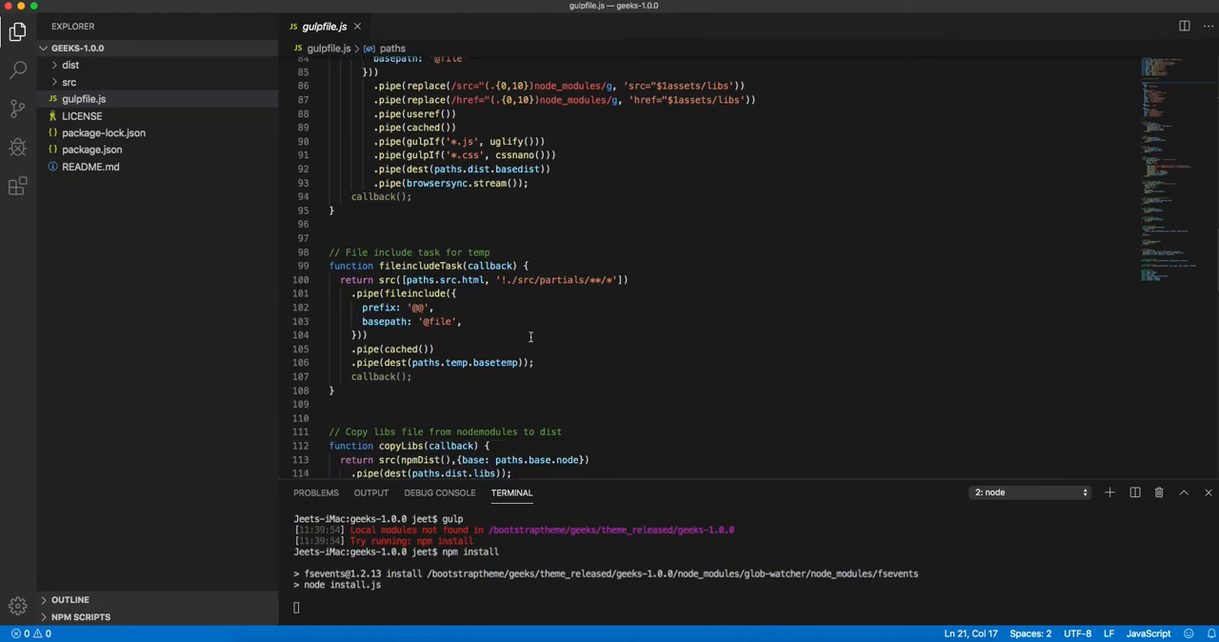
scroll(531, 337, "down", 9)
scroll(530, 338, "up", 20)
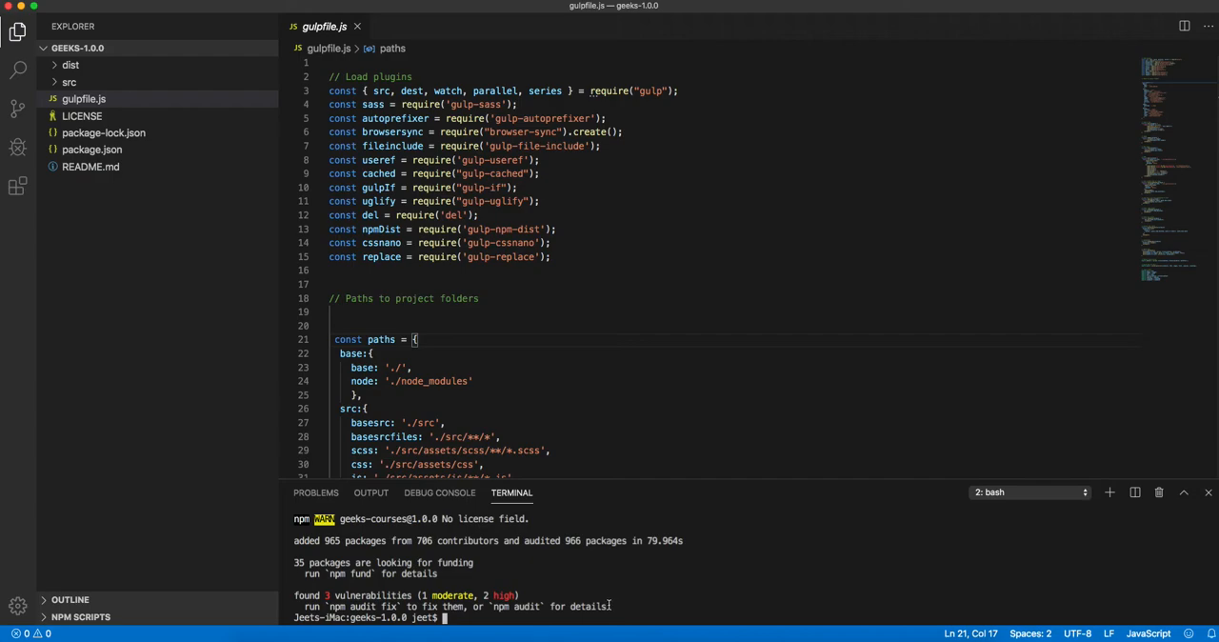
Step: Run gulp in the terminal to launch the template on the local server, and select the localhost:3000 address in Chrome
type("gulp")
key("Return")
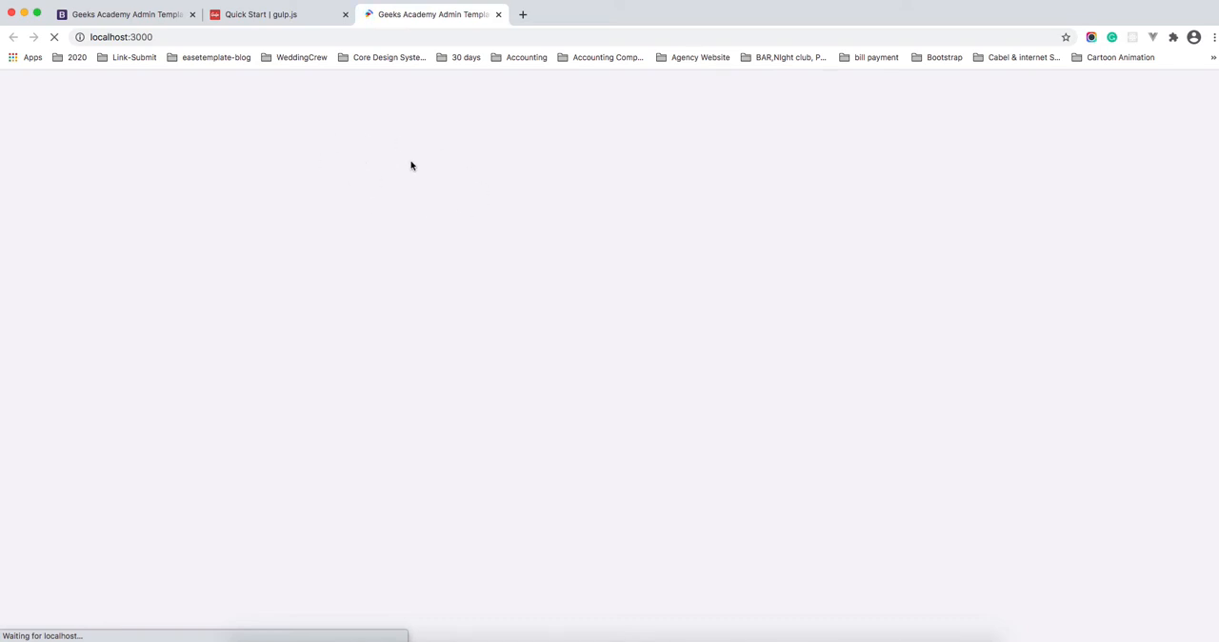
left_click(160, 37)
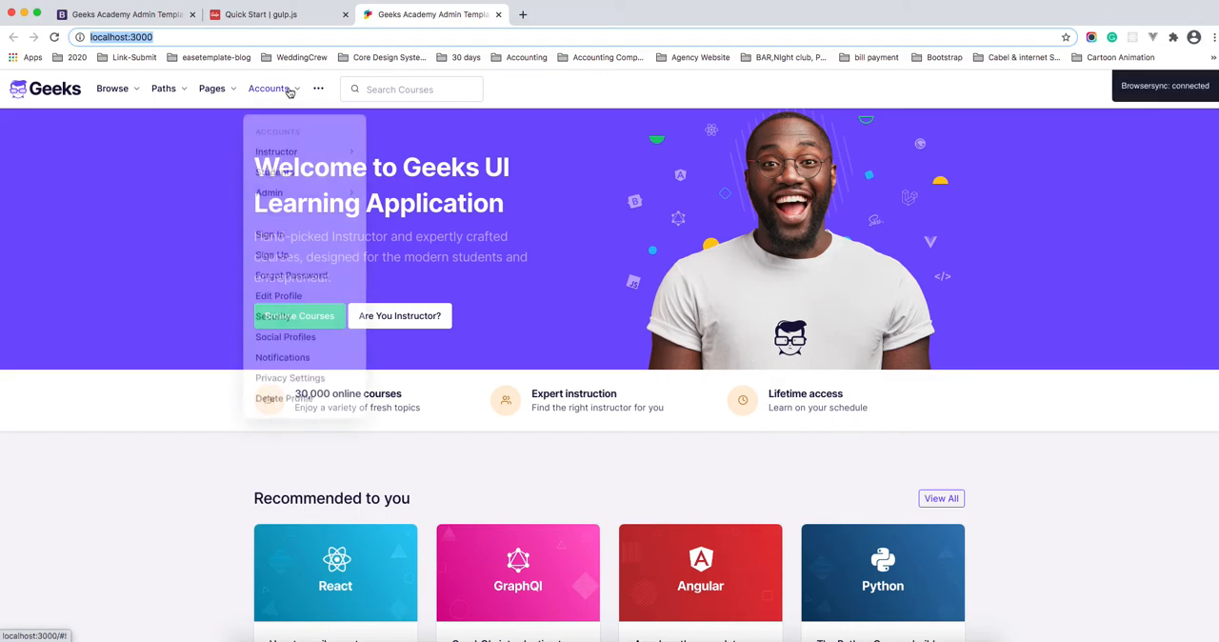
Step: Look over the Accounts submenus on the site, then open the Course Single page and skim its content
mouse_move(289, 89)
mouse_move(292, 146)
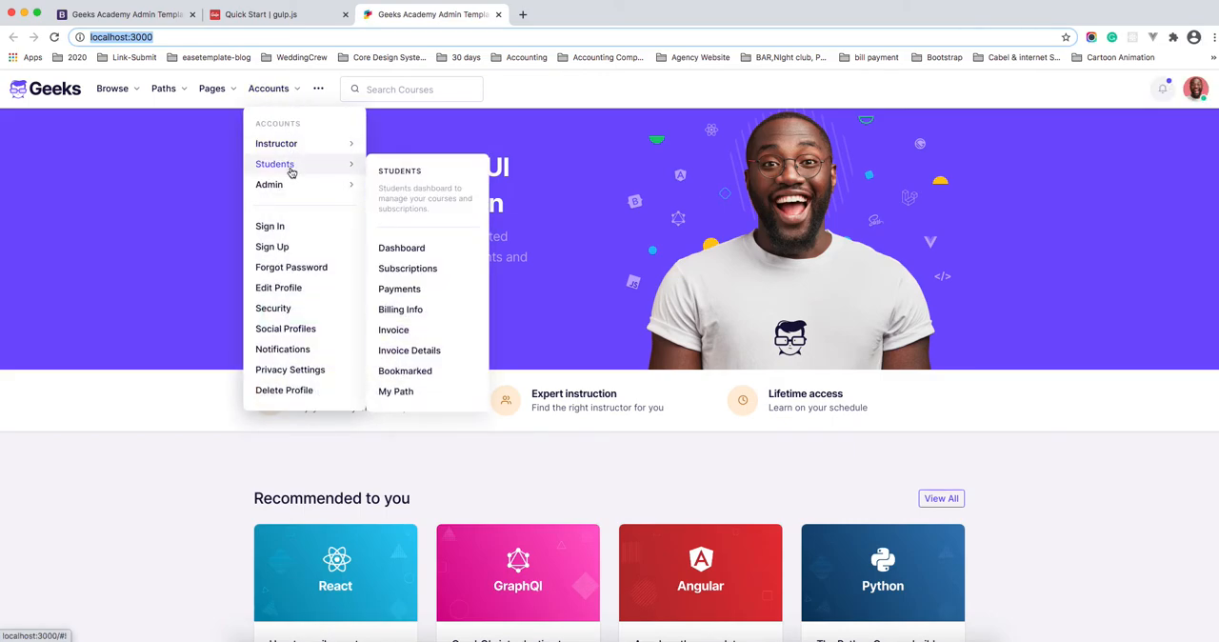
mouse_move(204, 91)
left_click(238, 138)
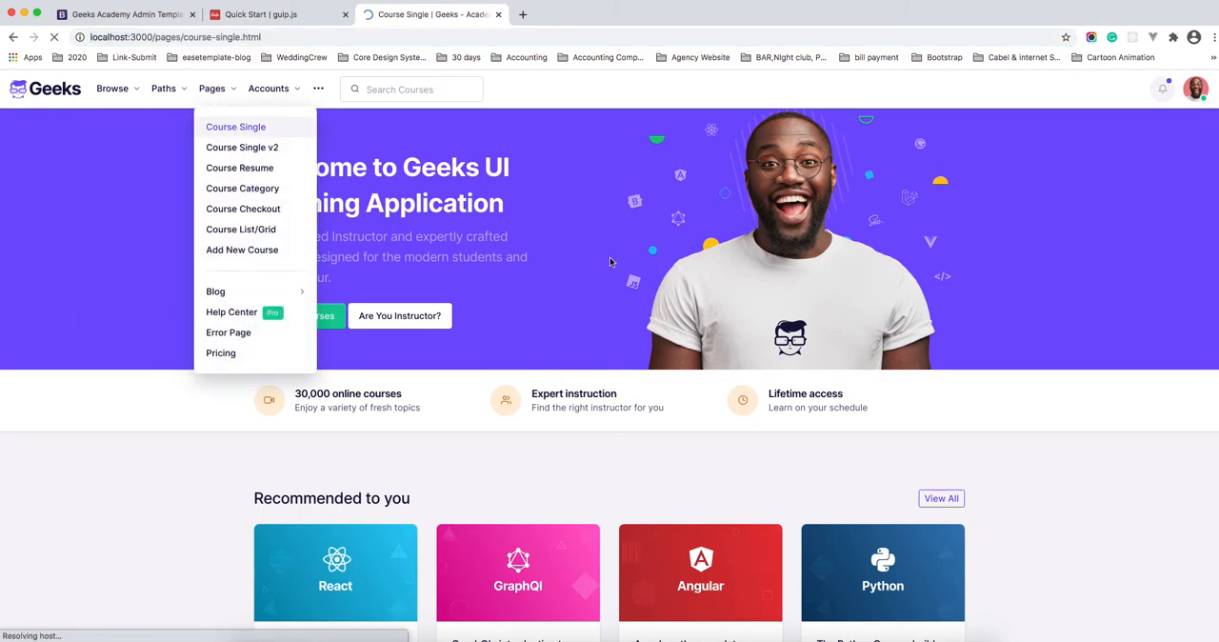
scroll(838, 392, "down", 4)
scroll(806, 353, "up", 4)
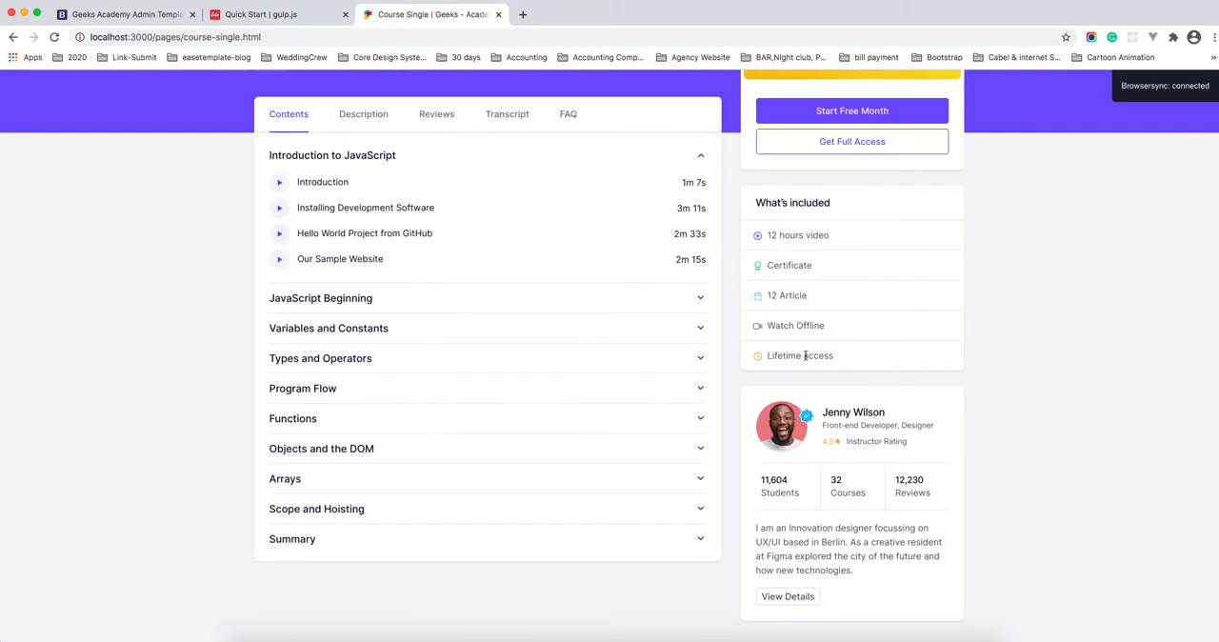
Step: View the course page's Description, Reviews, Transcript and FAQ sections in turn
left_click(368, 353)
left_click(436, 346)
left_click(507, 346)
left_click(568, 346)
Step: Open the master admin dashboard from the site's account navigation and look through its page
mouse_move(268, 87)
mouse_move(349, 187)
left_click(406, 277)
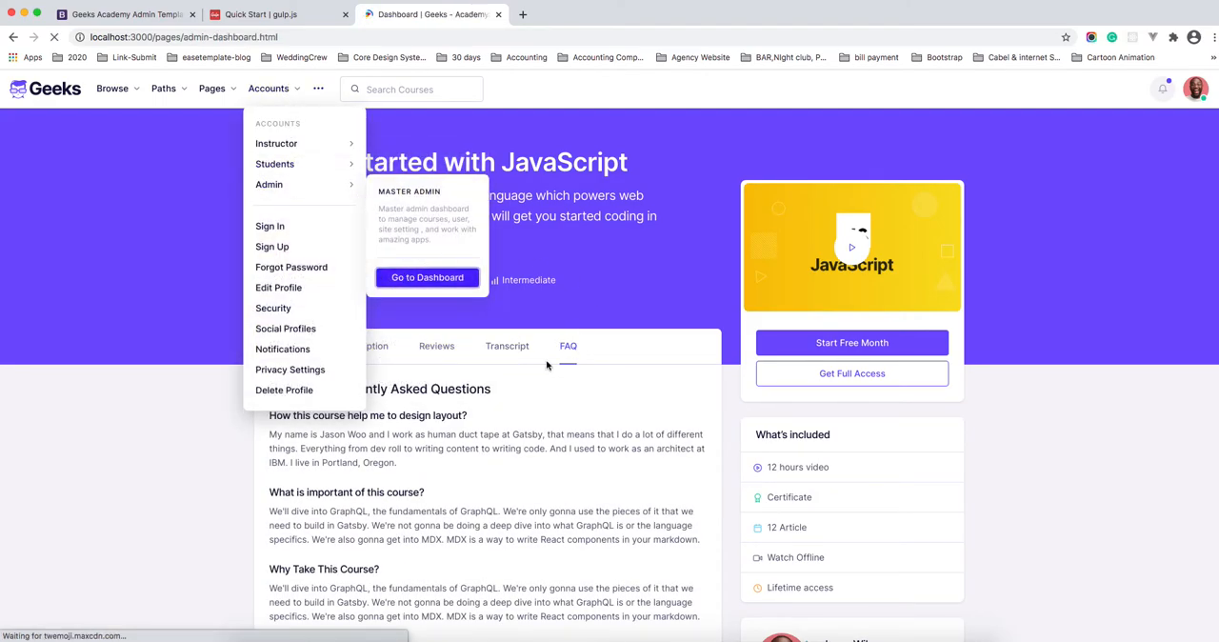
scroll(535, 267, "down", 3)
scroll(534, 258, "up", 3)
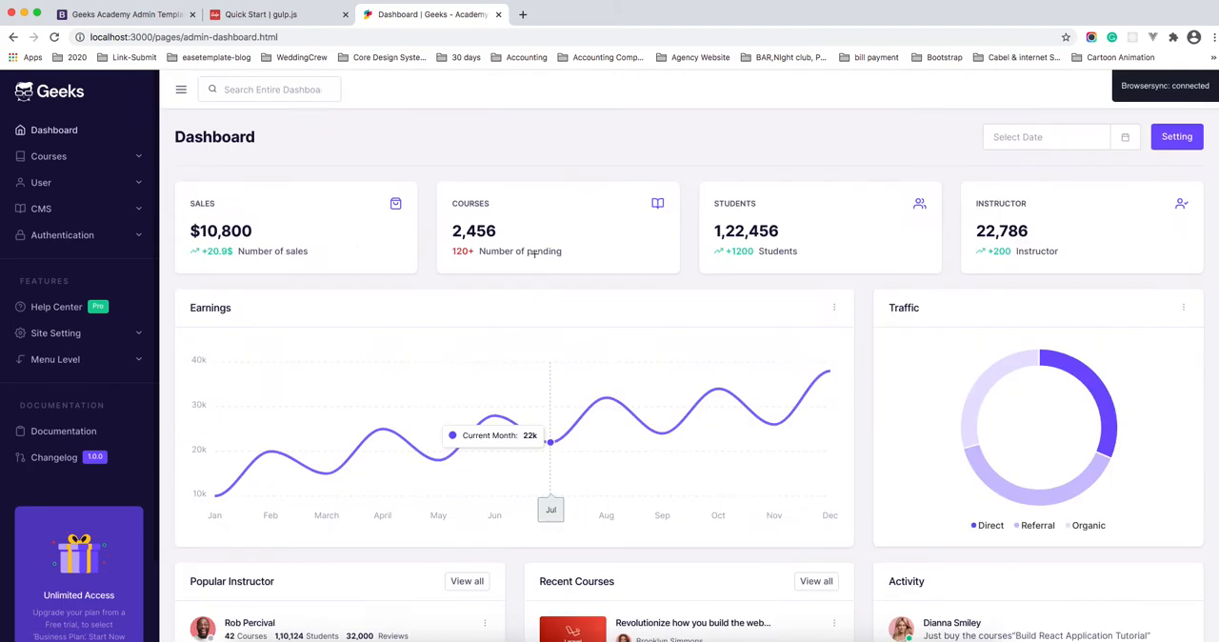
Step: Return to the Geeks home page and review its course sections down to the footer and back
left_click(63, 93)
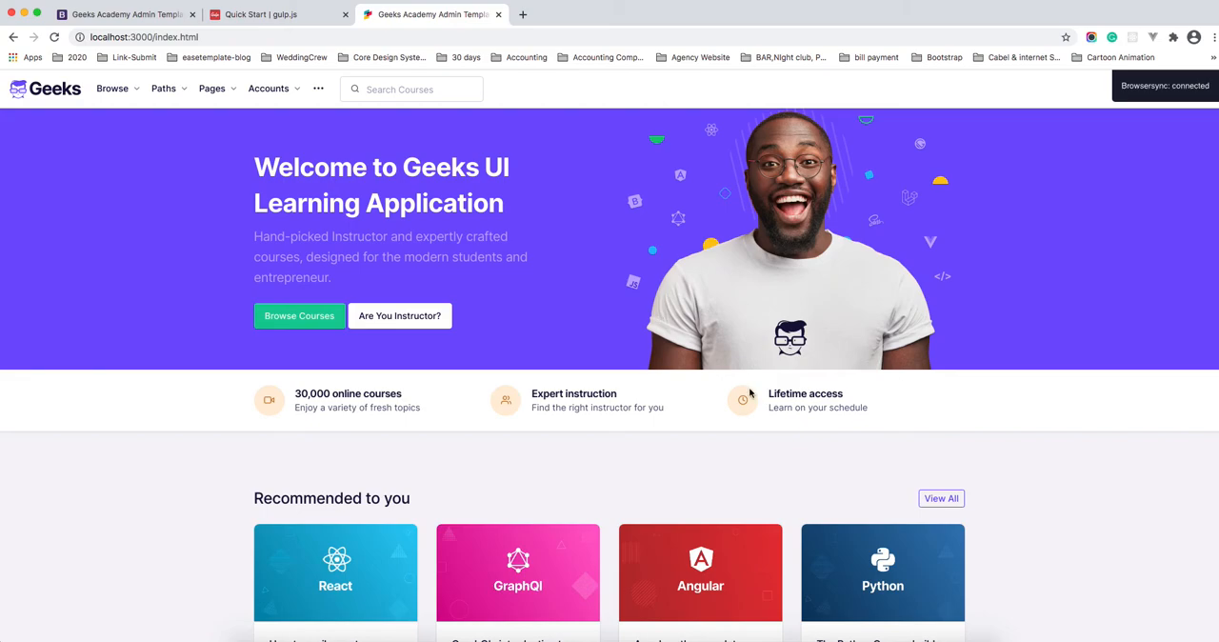
scroll(838, 342, "down", 5)
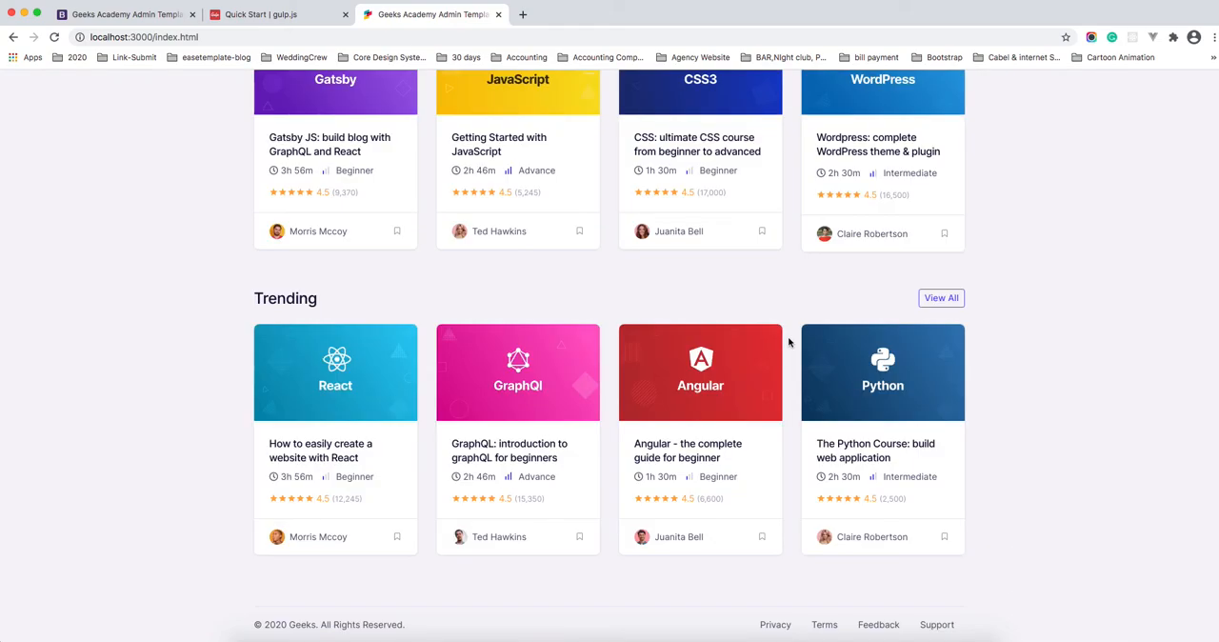
scroll(789, 343, "up", 9)
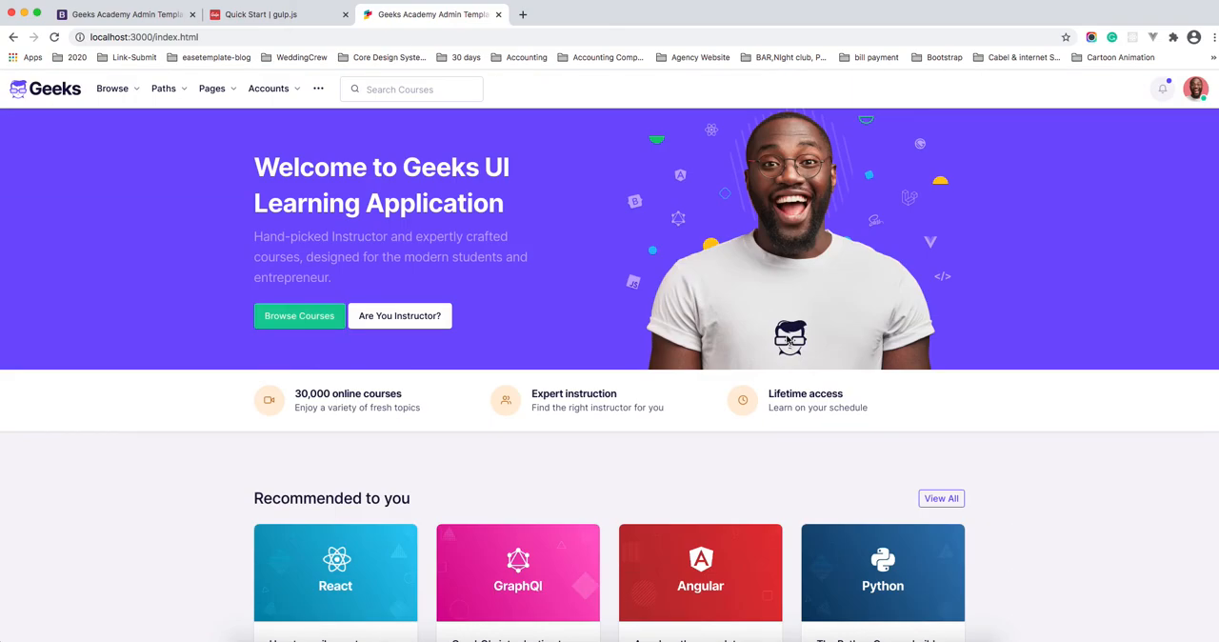
Step: Switch to Visual Studio Code, stop the running gulp server, and build the project with gulp build
key("super+Tab")
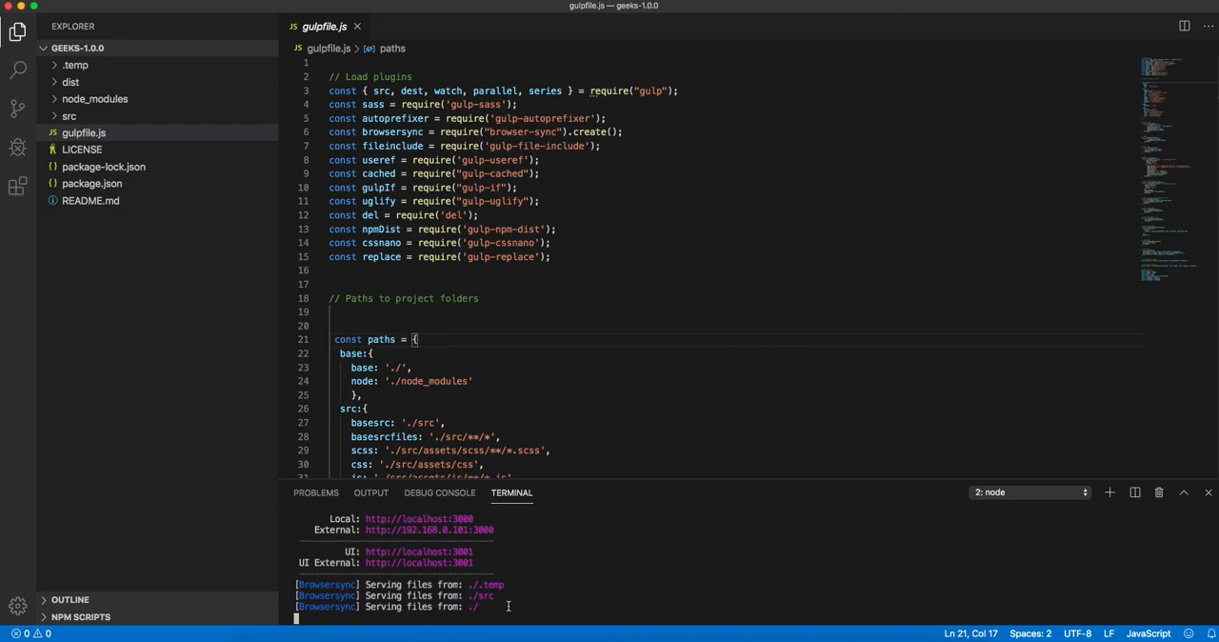
key("ctrl+c")
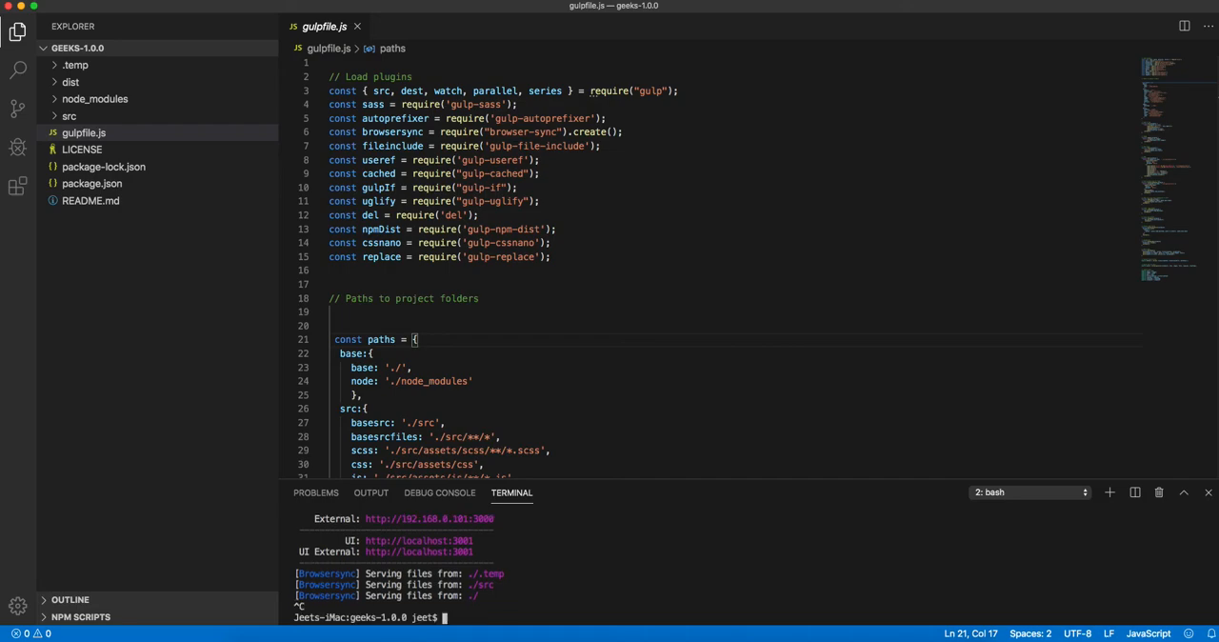
type("gulp build")
key("Return")
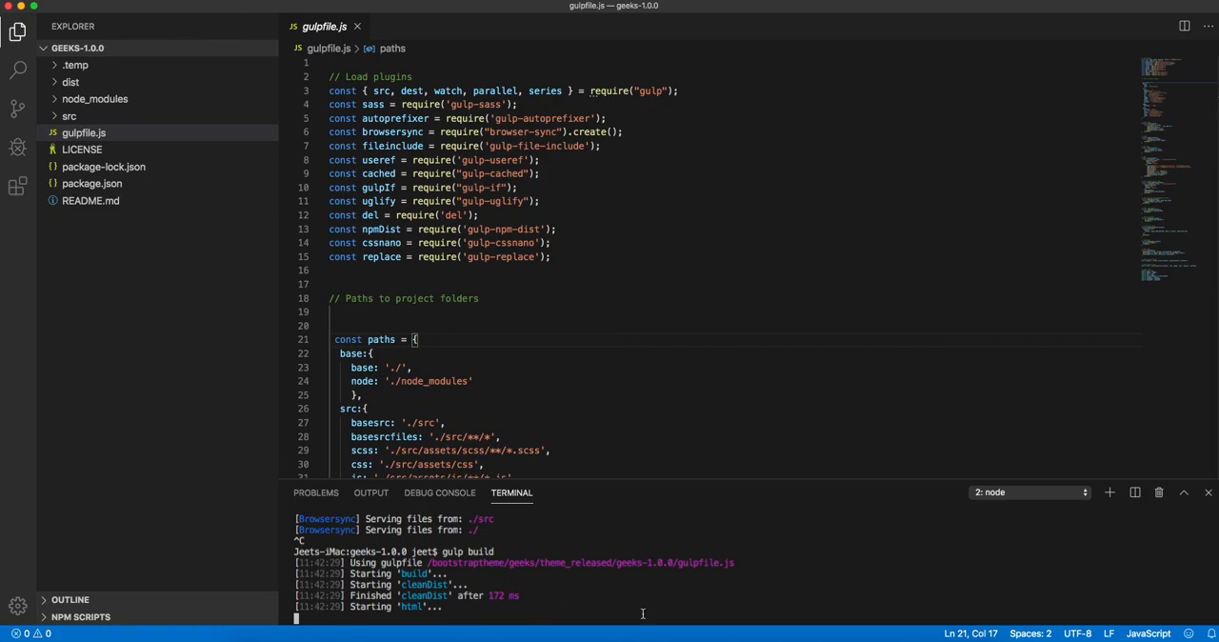
left_click(69, 117)
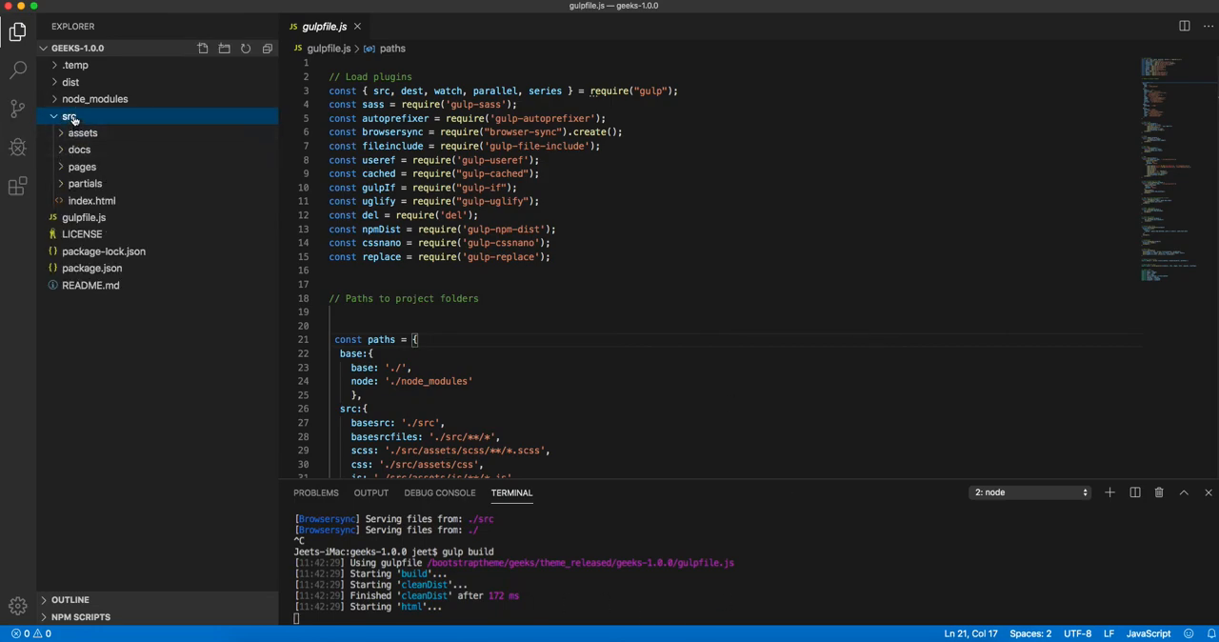
left_click(70, 116)
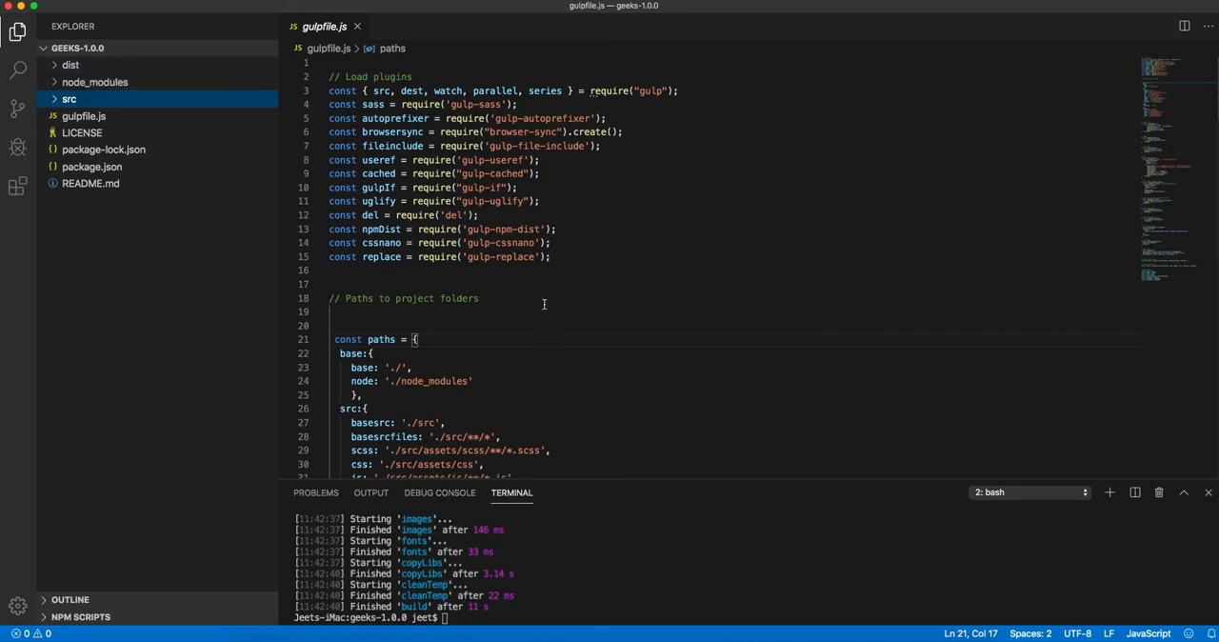
Step: Switch to Finder and preview the dist folder's details inside the geeks-1.0.0 project folder
key("super+Tab")
key("super+Tab")
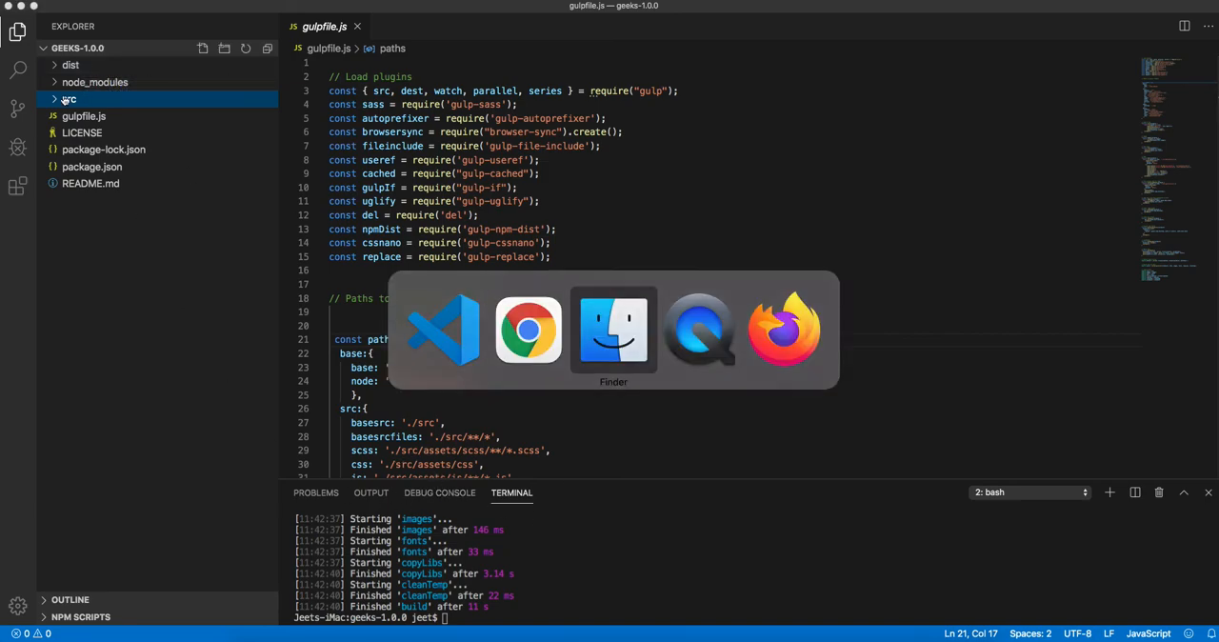
key("super+Down")
key("Right")
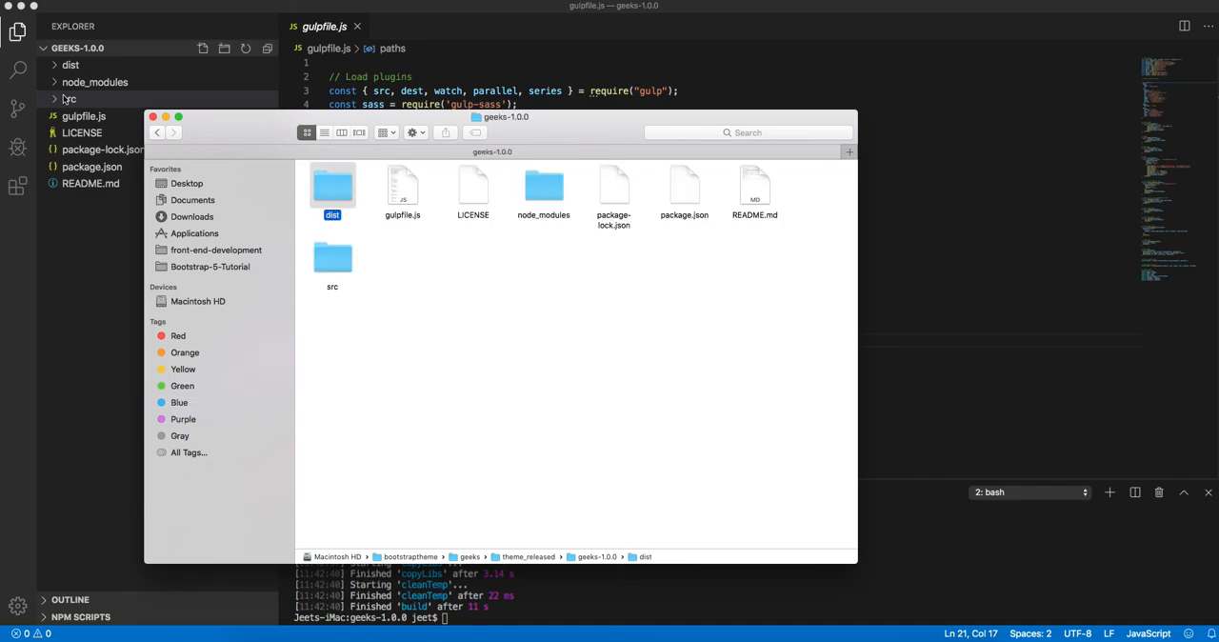
key("space")
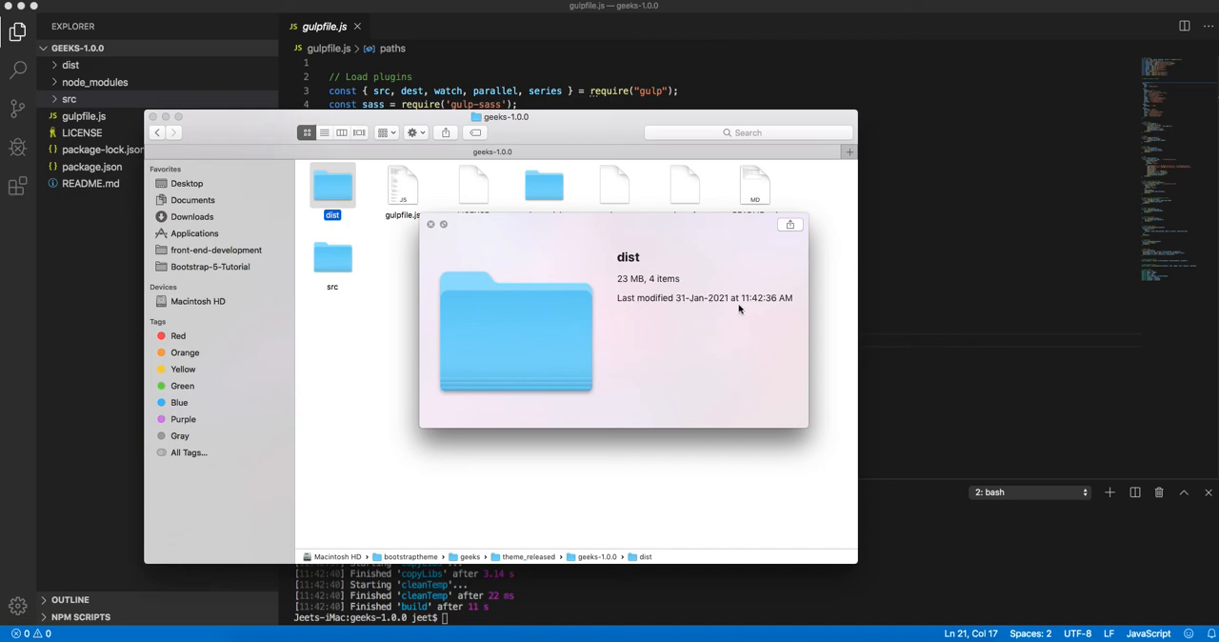
key("space")
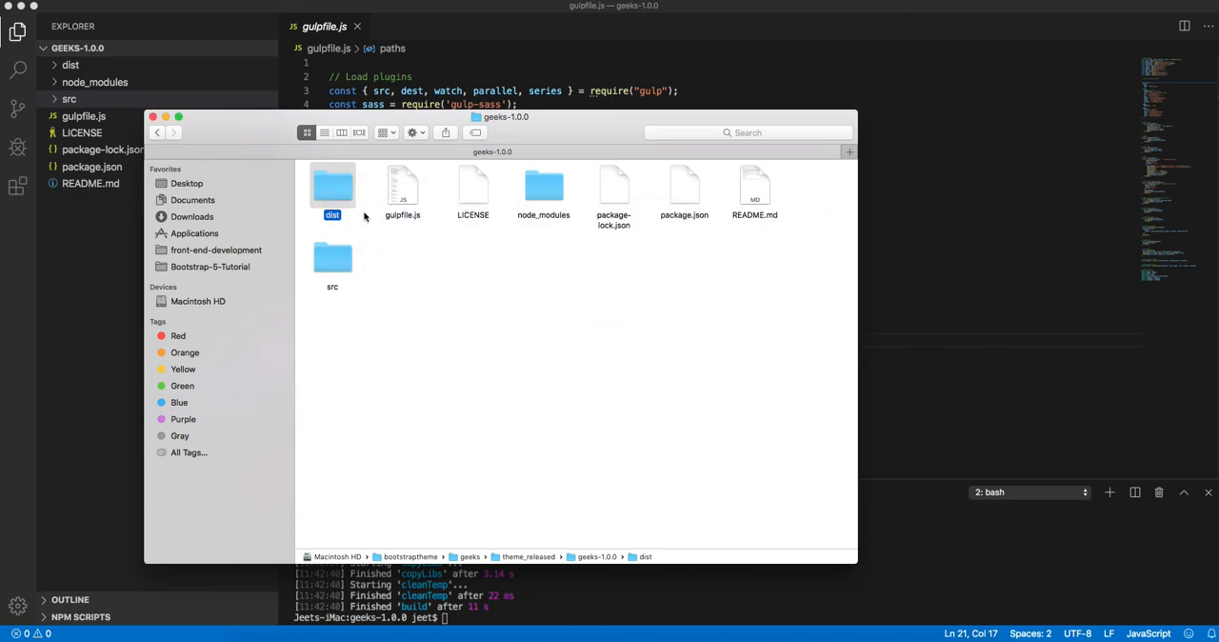
Step: Open index.html from the dist folder in Chrome and review the built home page's course sections
key("super+Down")
double_click(473, 188)
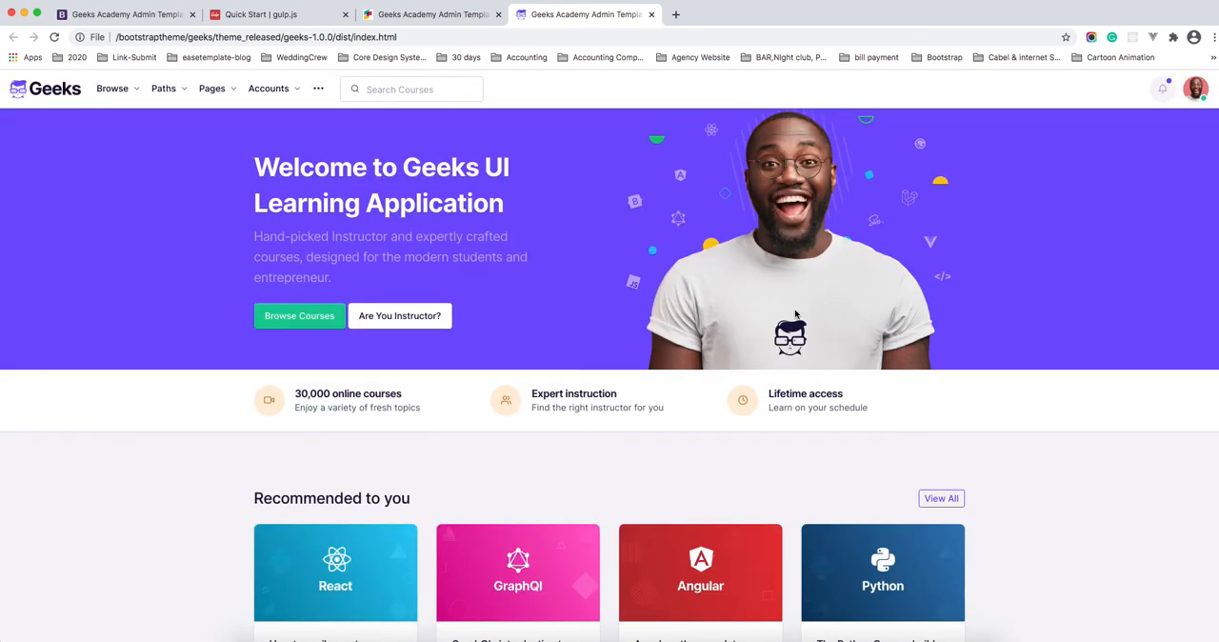
scroll(787, 313, "down", 5)
scroll(788, 313, "down", 5)
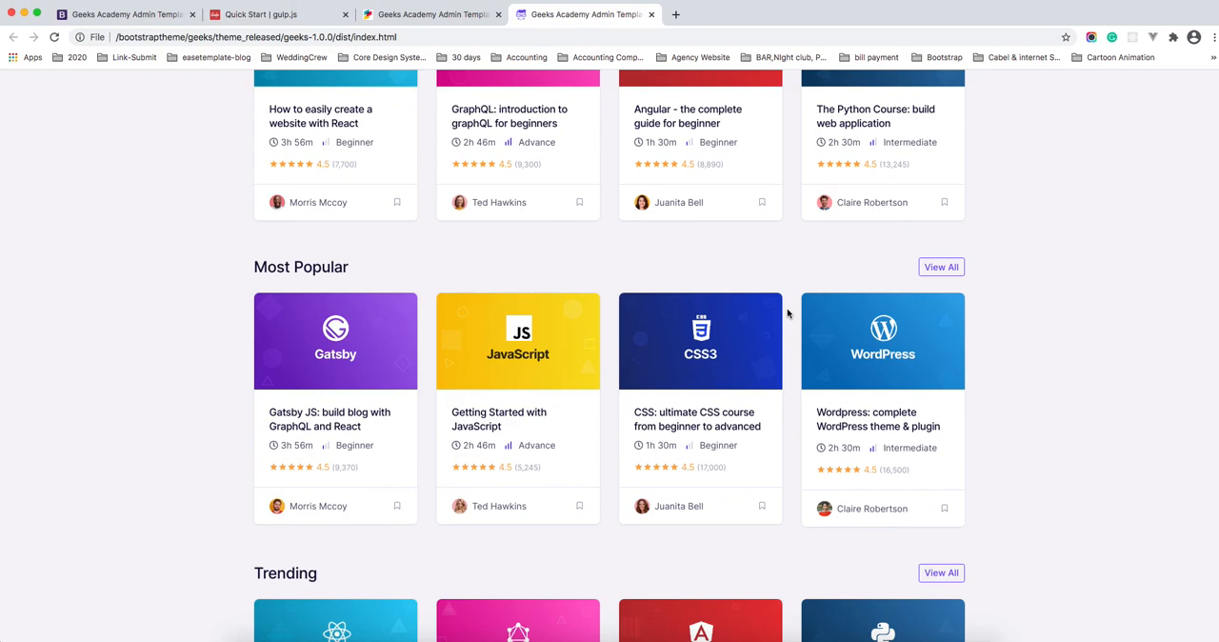
scroll(787, 313, "up", 10)
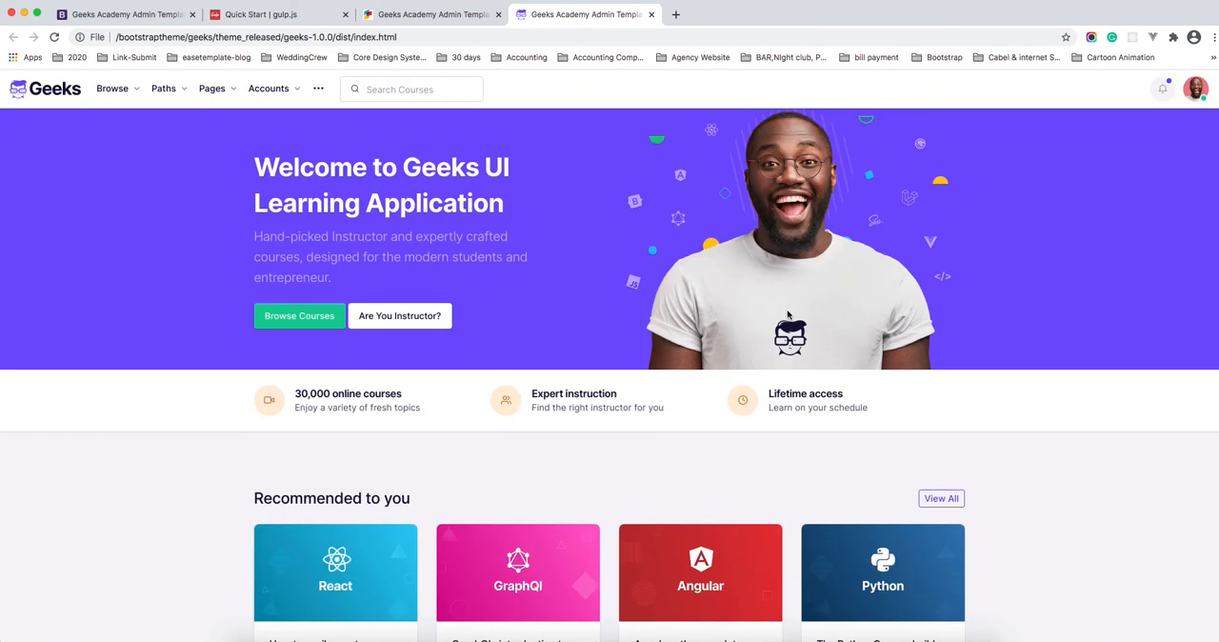
Step: Close the built dist page and the localhost:3000 page, leaving the Gulp Quick Start guide in view
left_click(652, 15)
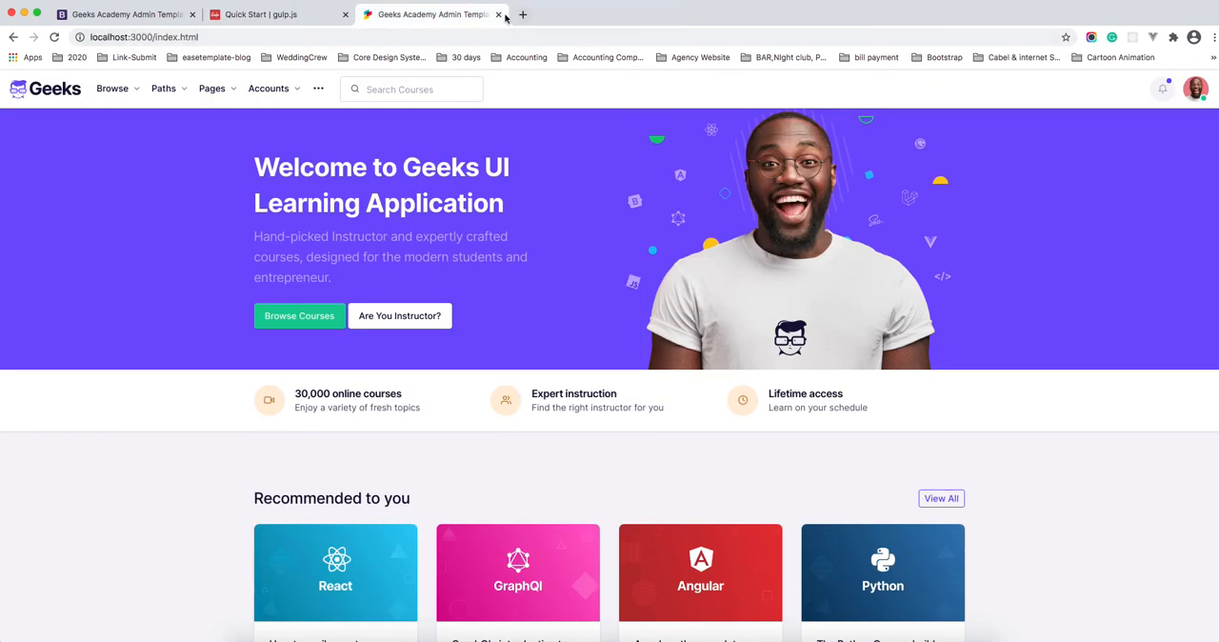
left_click(499, 15)
left_click(499, 14)
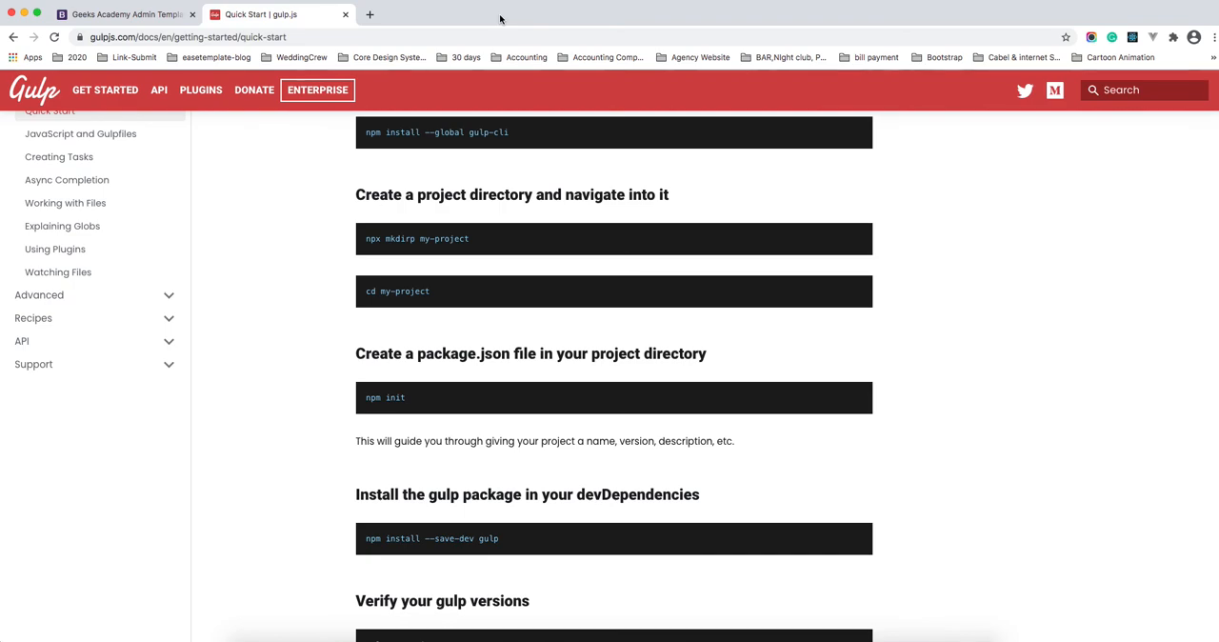
left_click(668, 223)
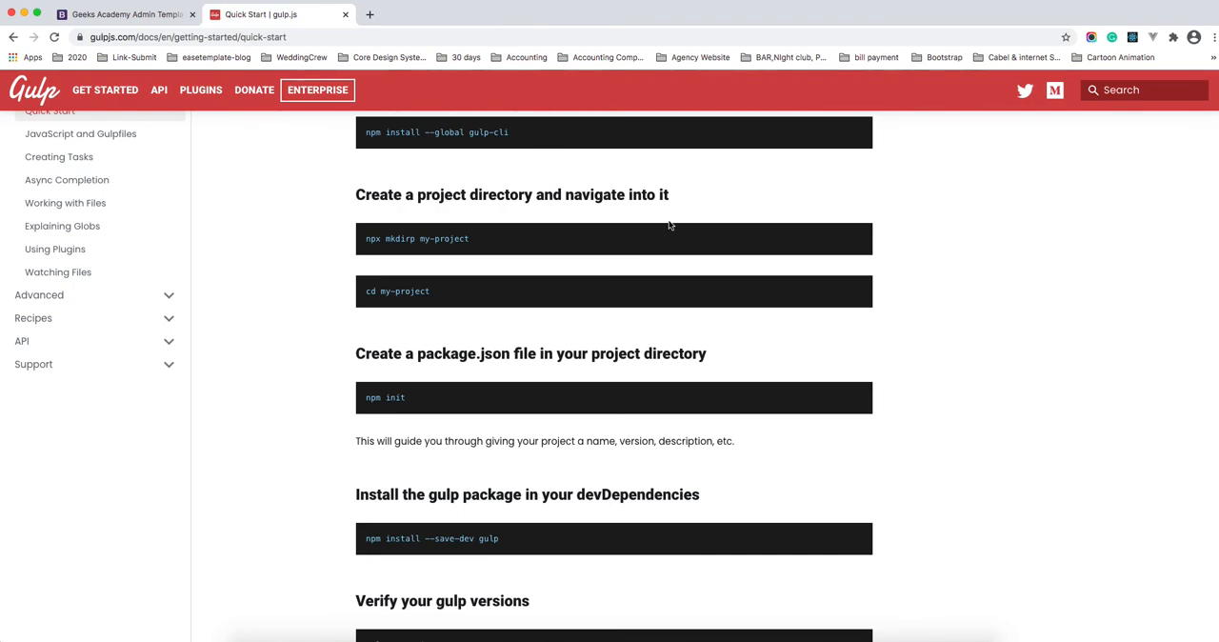